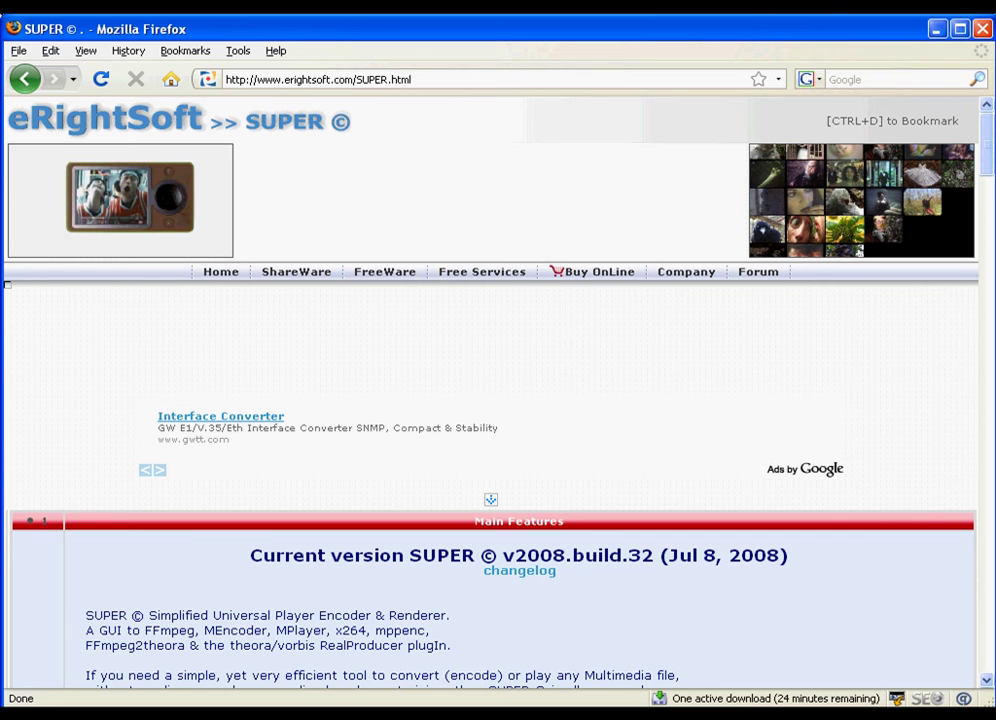
- Scroll to 'Download and try SUPER for FREE' and follow the Start Downloading SUPER © link
mouse_move(509, 283)
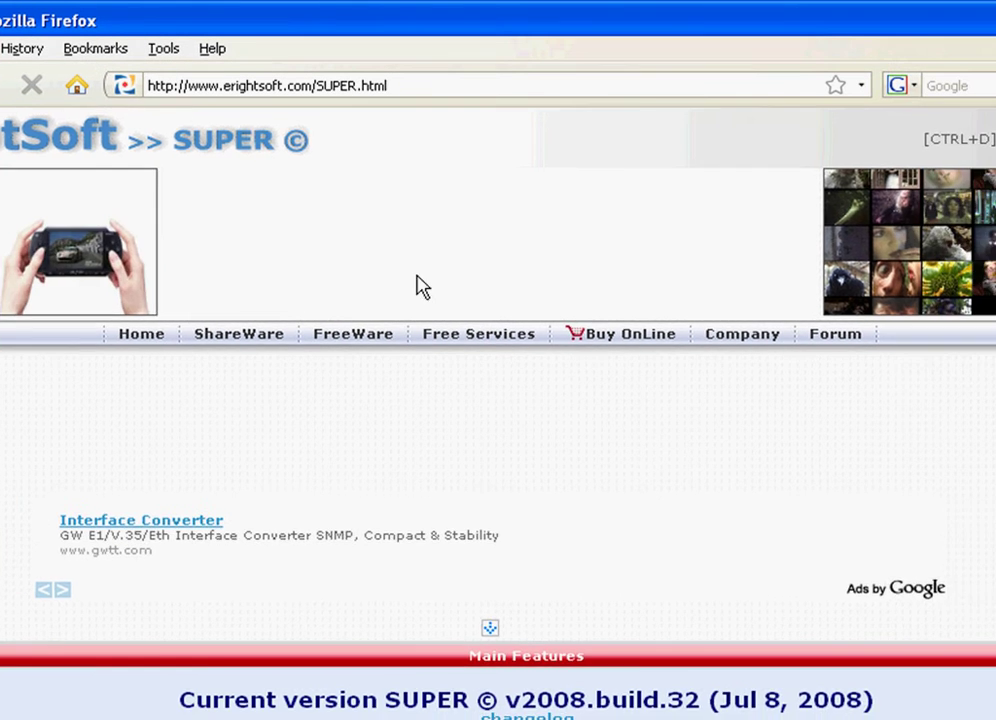
scroll(462, 311, "down", 3)
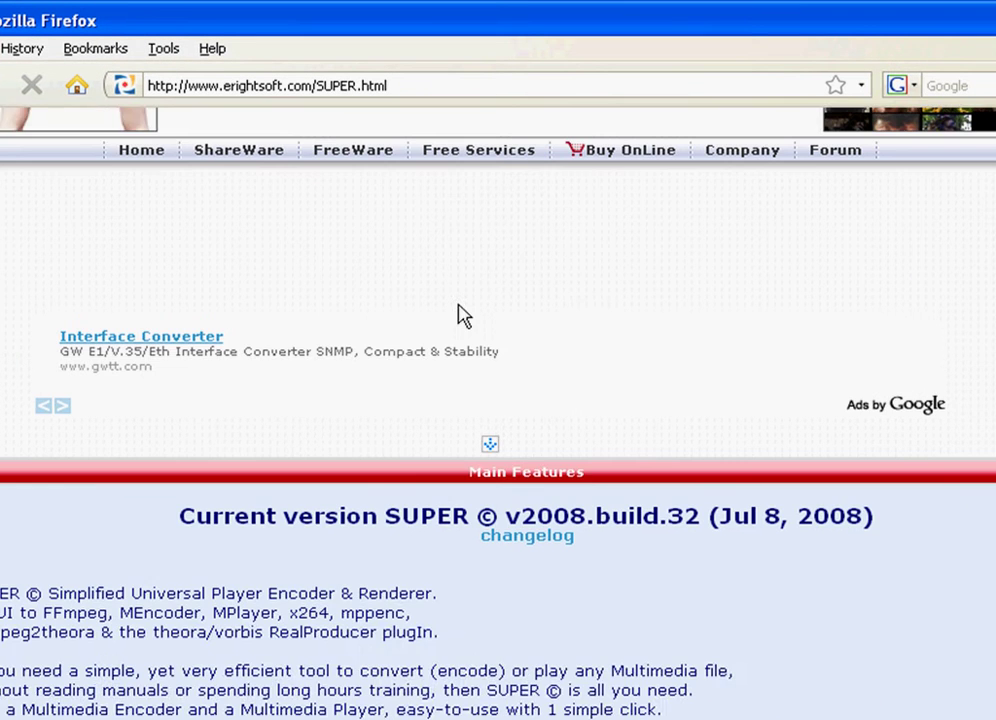
scroll(462, 311, "up", 3)
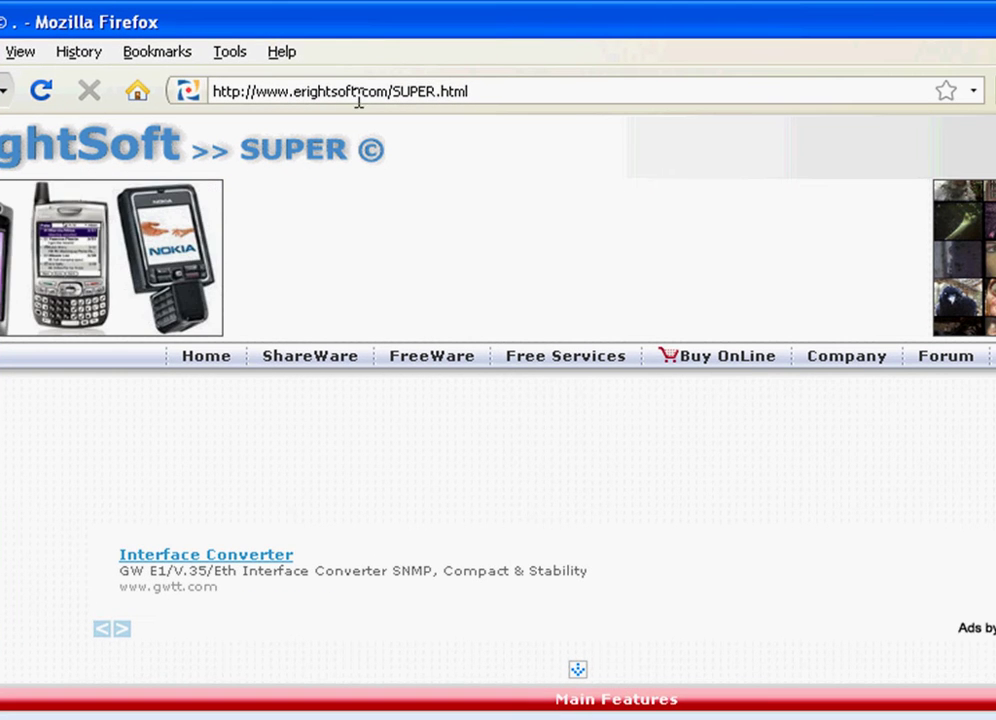
scroll(741, 333, "down", 4)
scroll(748, 425, "down", 8)
scroll(745, 415, "down", 20)
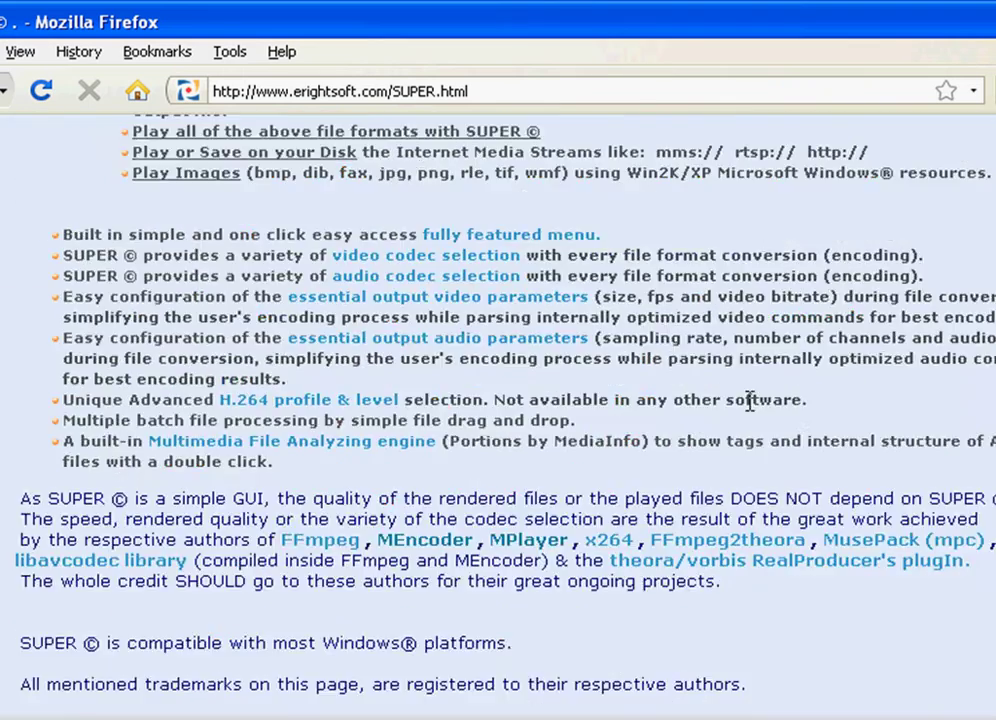
scroll(750, 400, "down", 20)
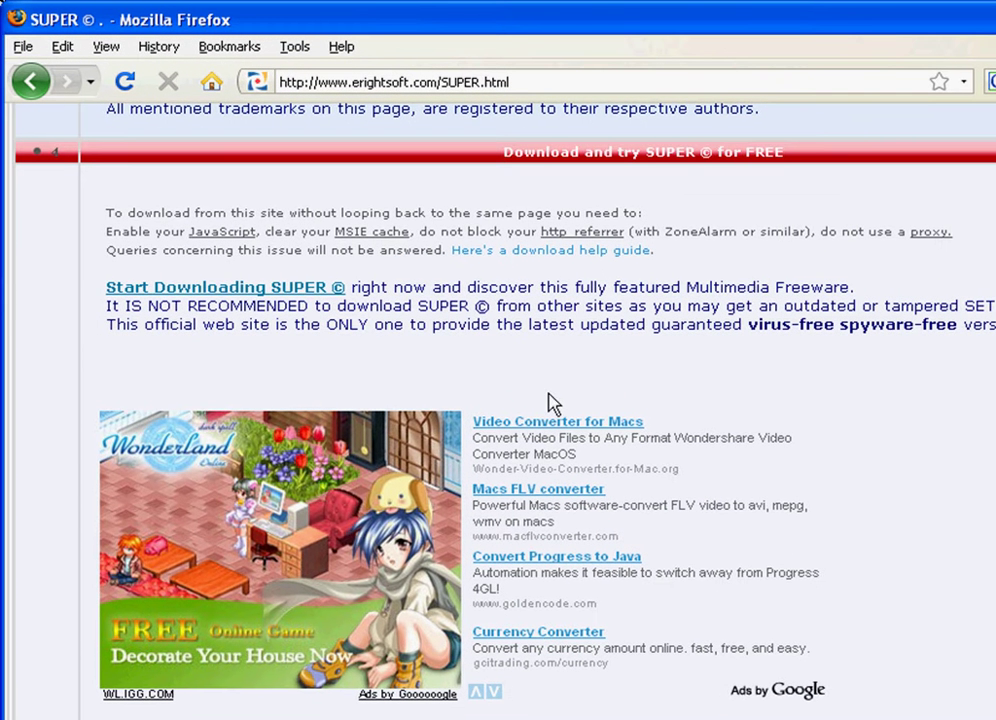
left_click(221, 299)
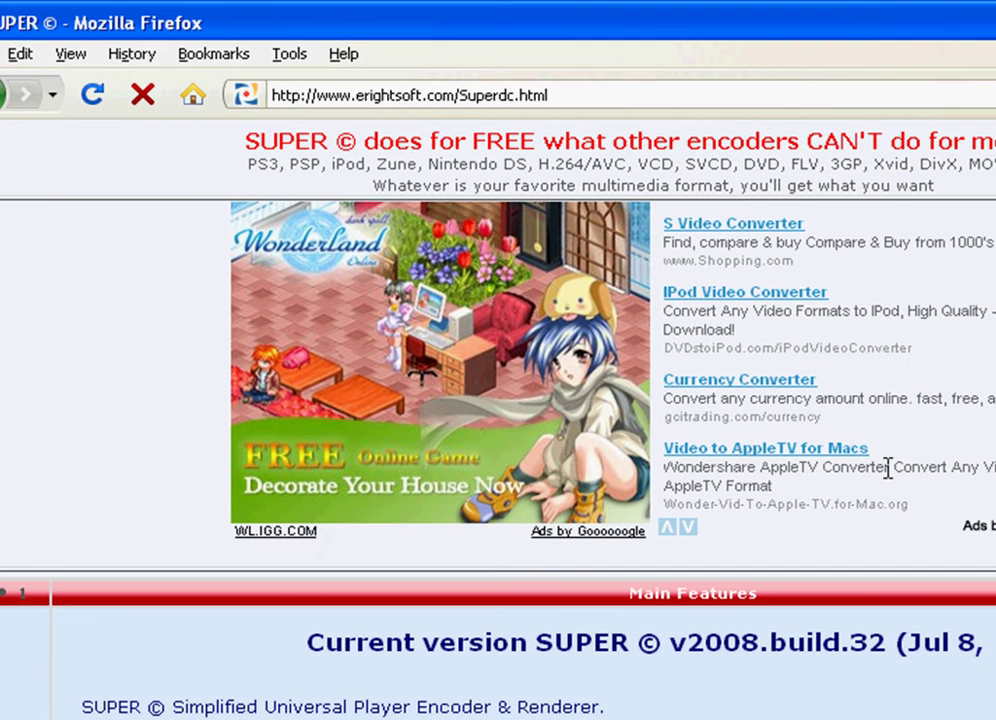
- Scroll past the red FREEWARE box on Superdc.html and follow the 'download and use' link
scroll(889, 475, "down", 7)
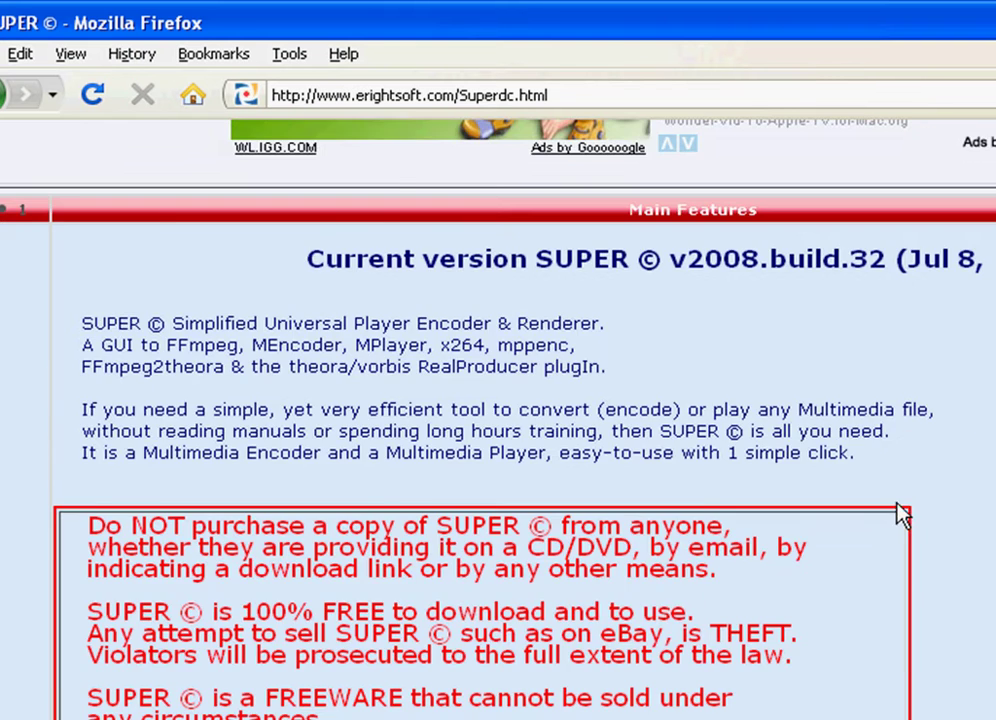
scroll(950, 516, "down", 6)
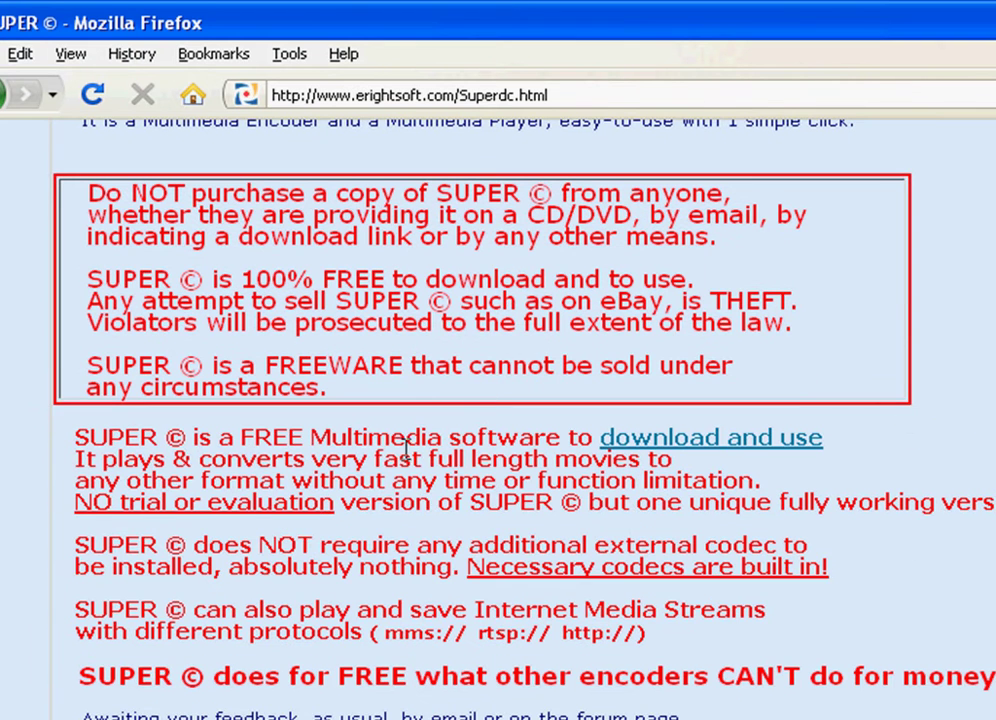
left_click(808, 459)
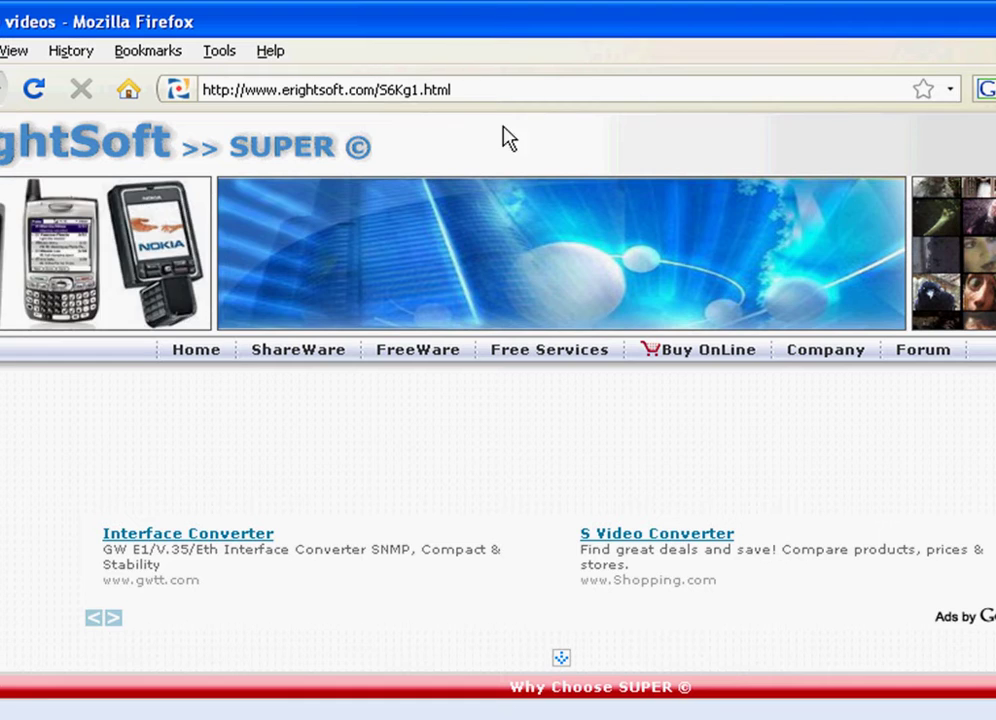
- Scroll down S6Kg1.html past the format tables and ads to the 'Download SUPER © setup file' link
scroll(765, 313, "down", 4)
scroll(789, 306, "down", 12)
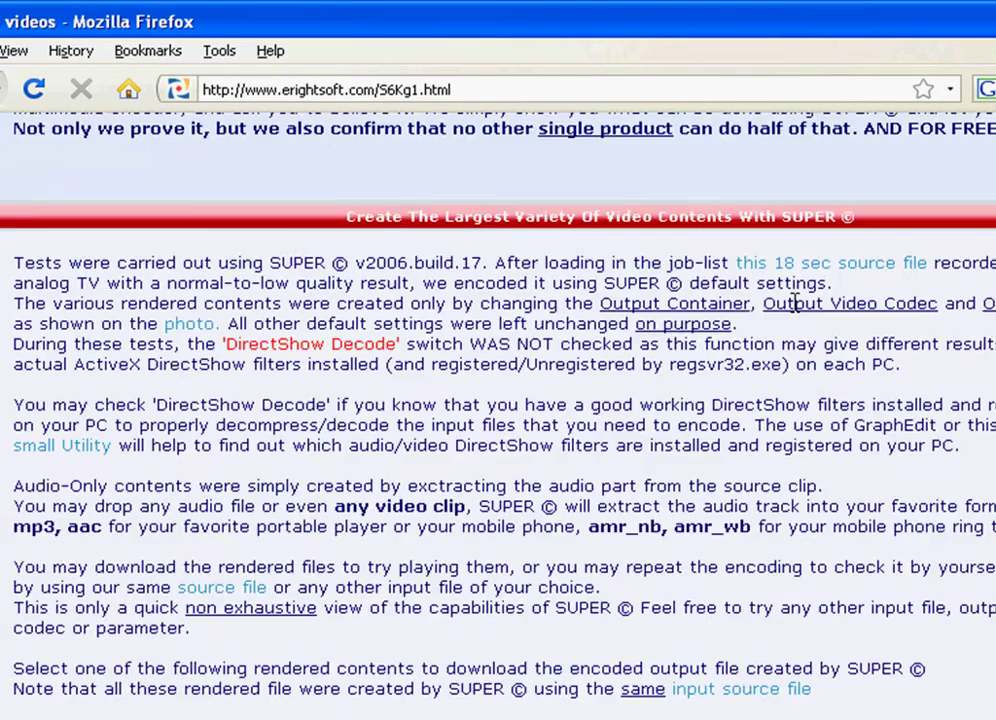
scroll(803, 305, "up", 10)
scroll(805, 300, "down", 16)
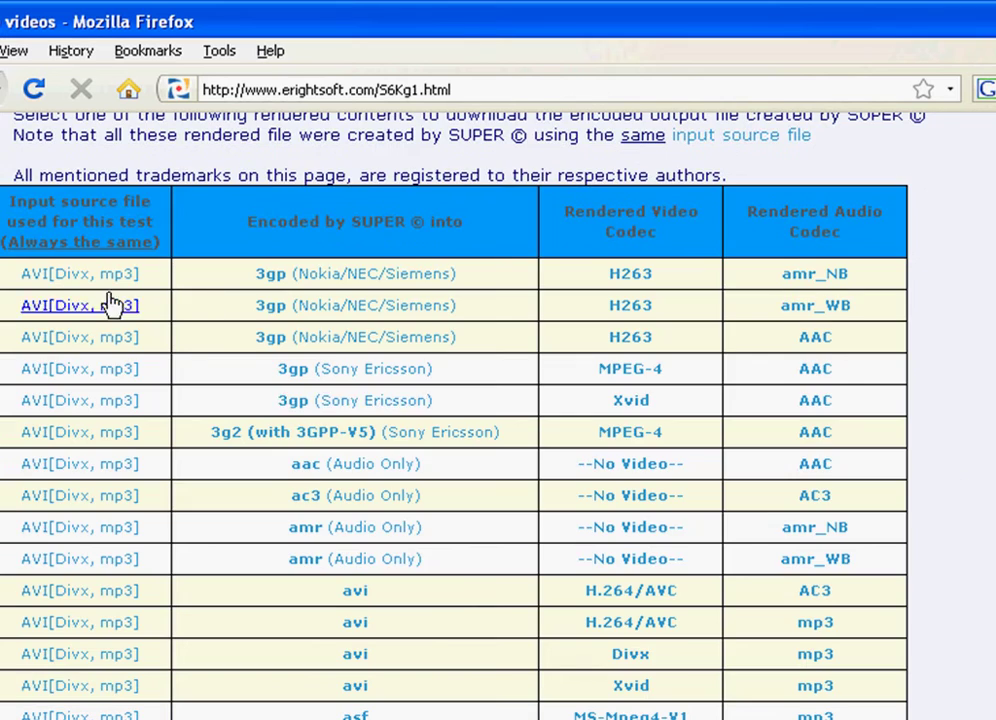
scroll(643, 452, "up", 10)
scroll(751, 574, "down", 20)
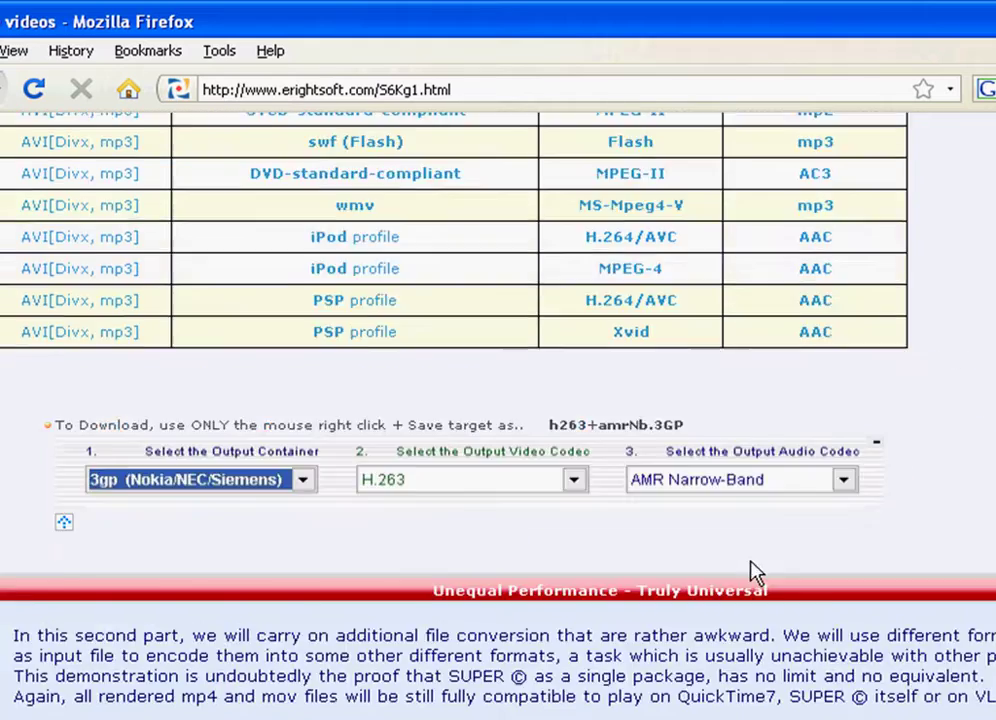
scroll(913, 592, "down", 9)
scroll(912, 596, "up", 15)
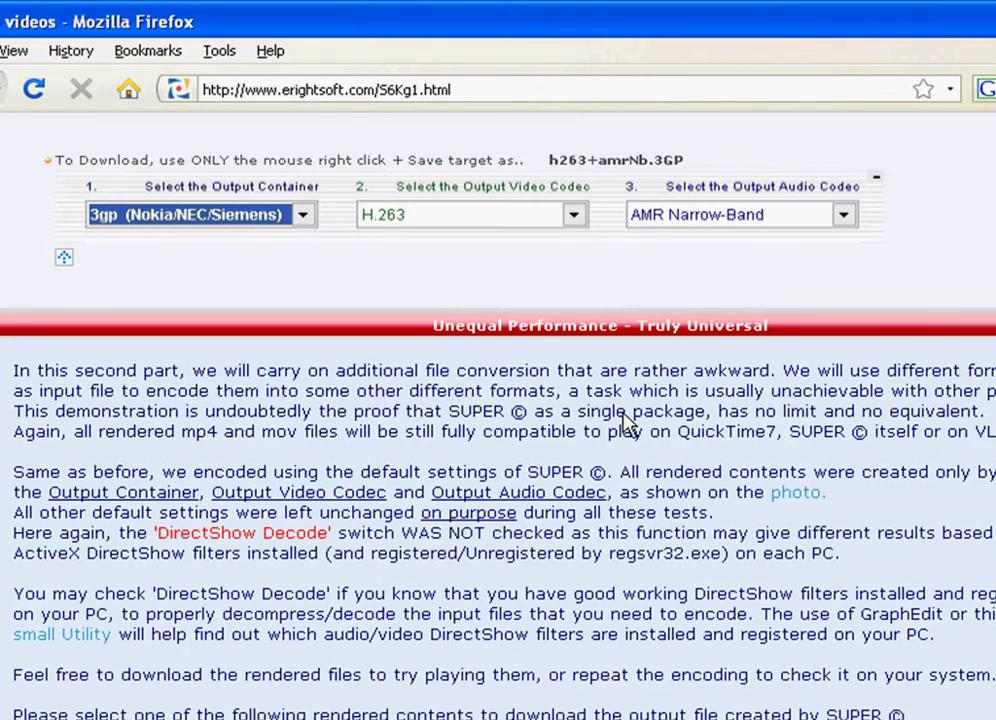
scroll(722, 368, "down", 8)
scroll(800, 390, "down", 15)
scroll(671, 527, "down", 13)
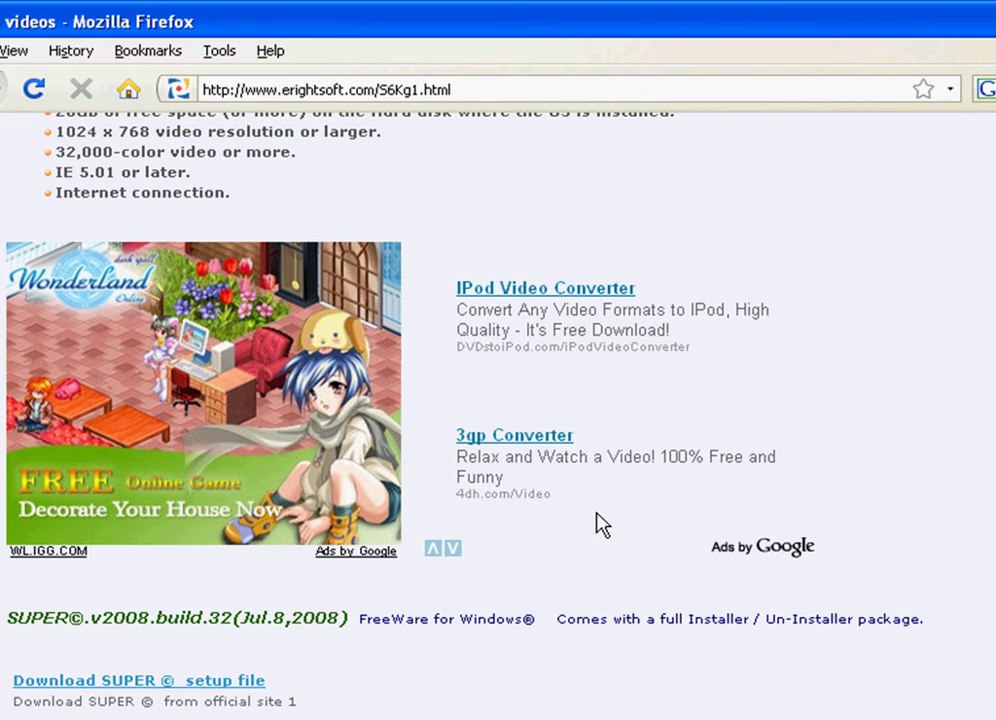
scroll(870, 373, "down", 3)
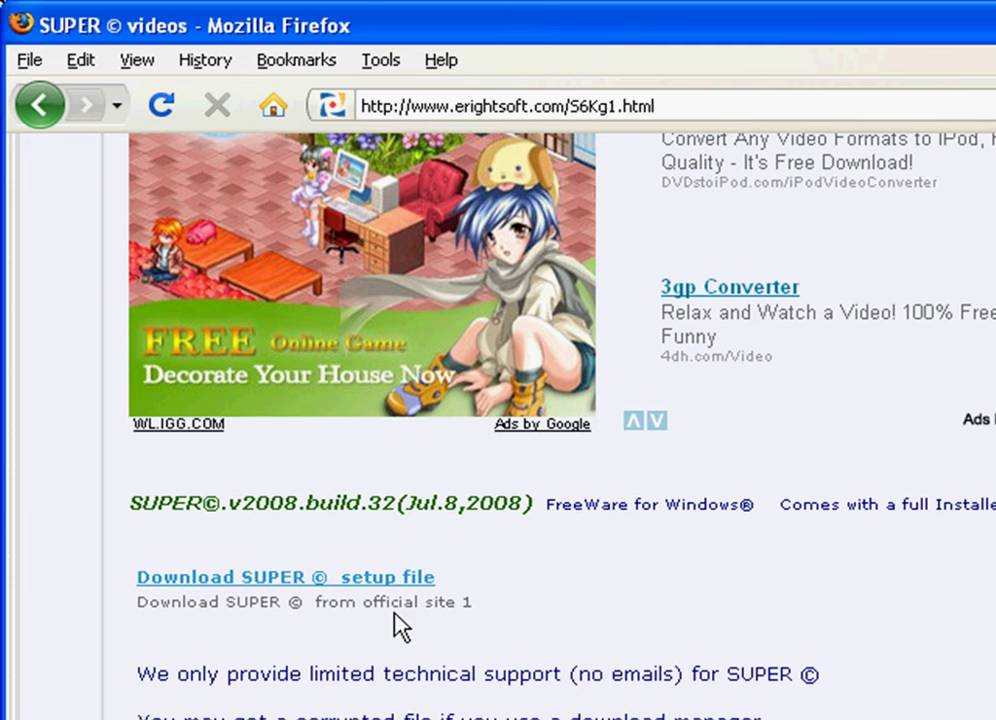
- Start downloading SUPERsetup.exe and check its progress in the Firefox Downloads window
left_click(279, 590)
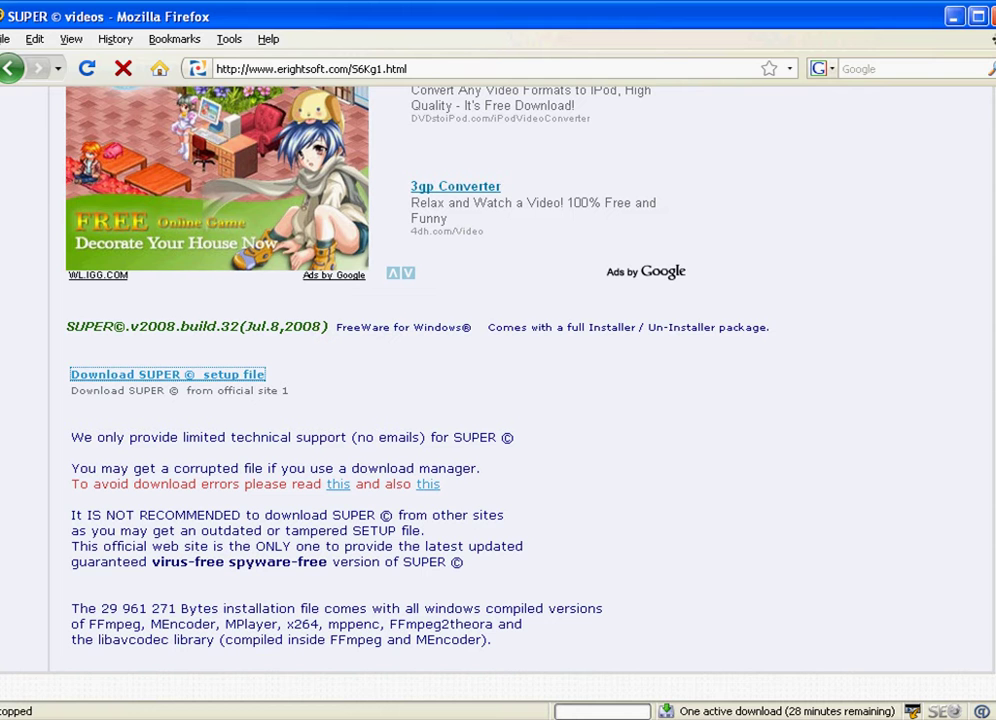
key("ctrl+j")
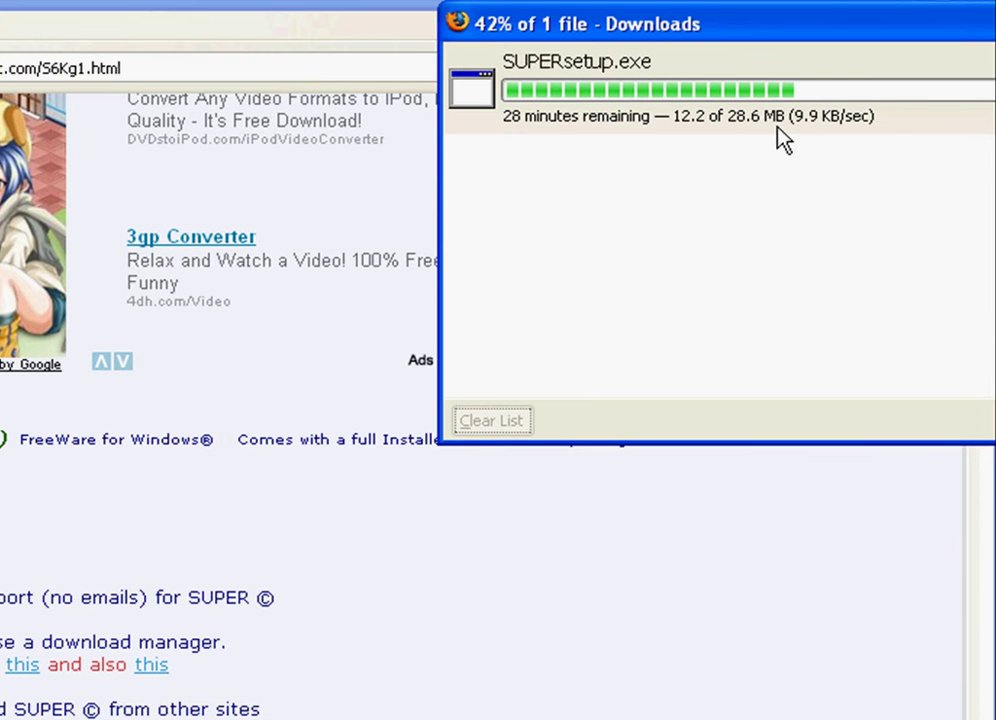
left_click(774, 631)
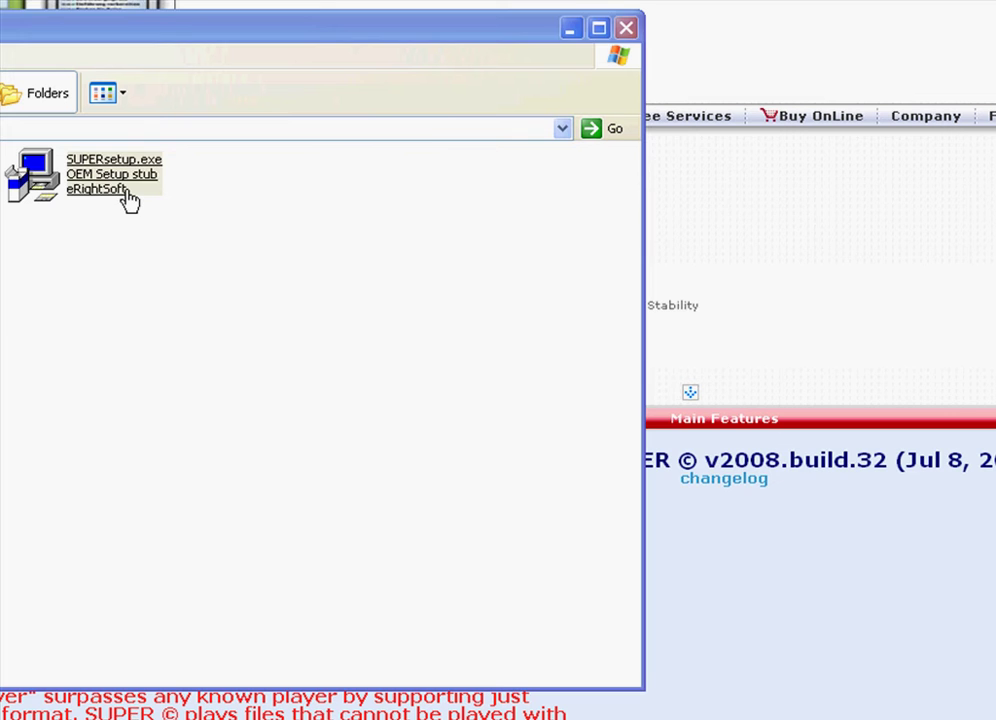
- Run SUPERsetup.exe in English, accept the licence, and install with the default folder and shortcuts
double_click(127, 193)
left_click(785, 424)
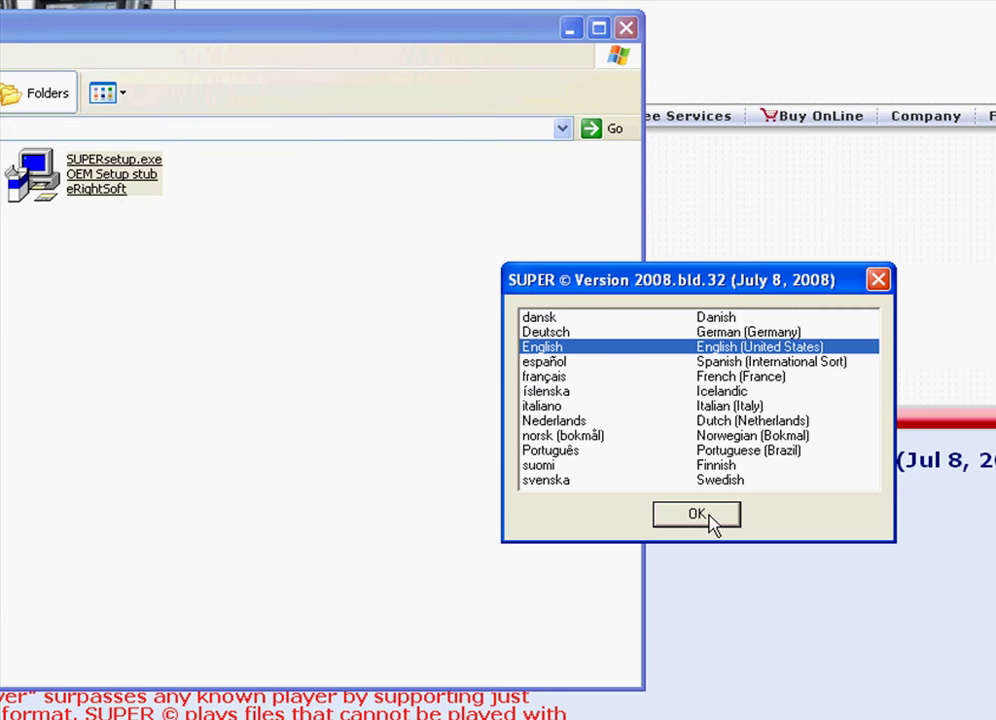
left_click(703, 515)
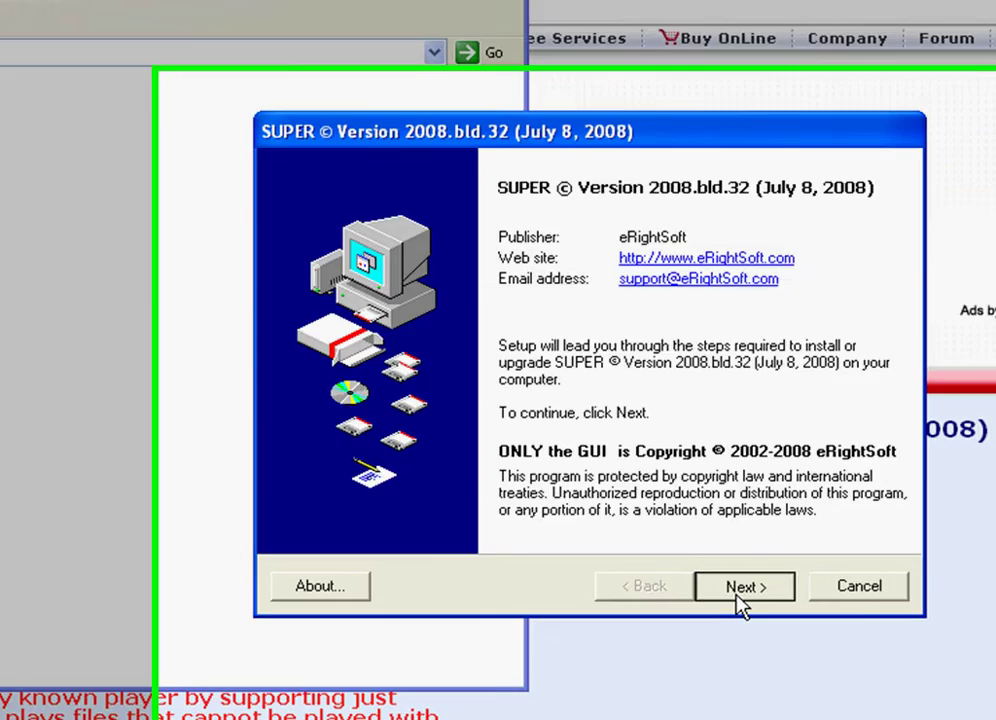
left_click(830, 603)
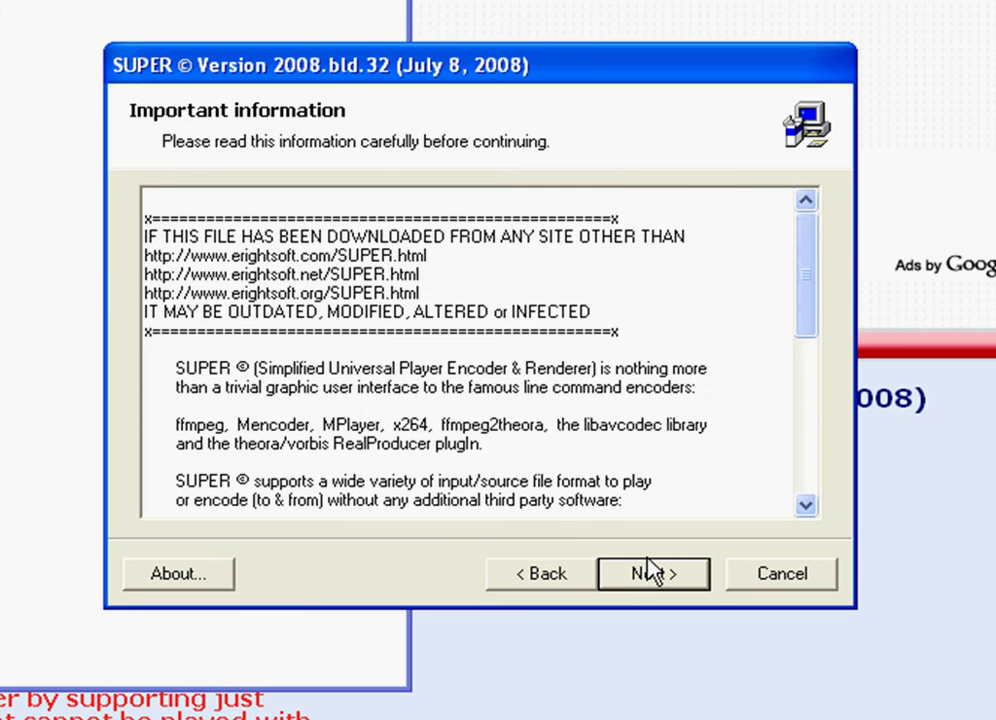
left_click(604, 578)
left_click(668, 574)
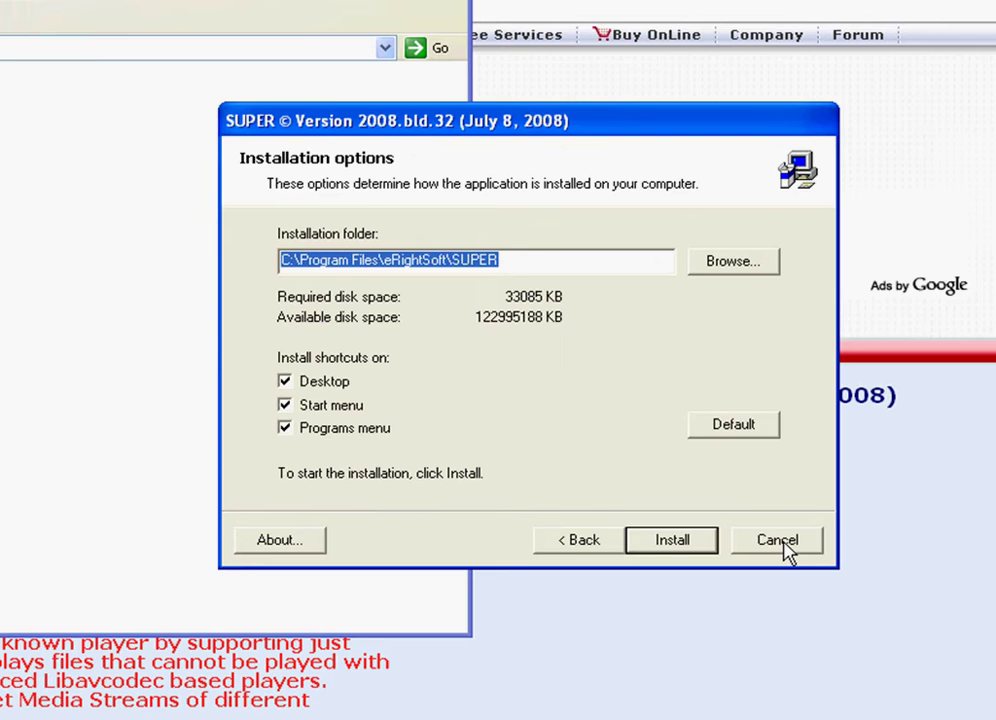
left_click(778, 541)
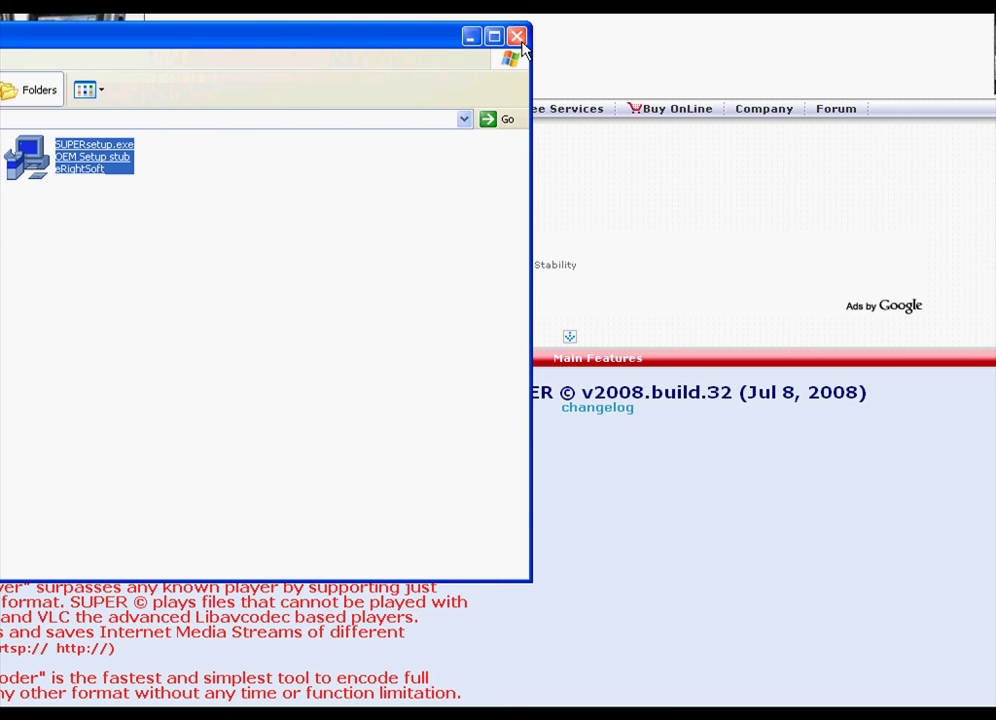
- Close the setup folder and launch SUPER © from the SUPER v2008.24 Start menu group
left_click(517, 38)
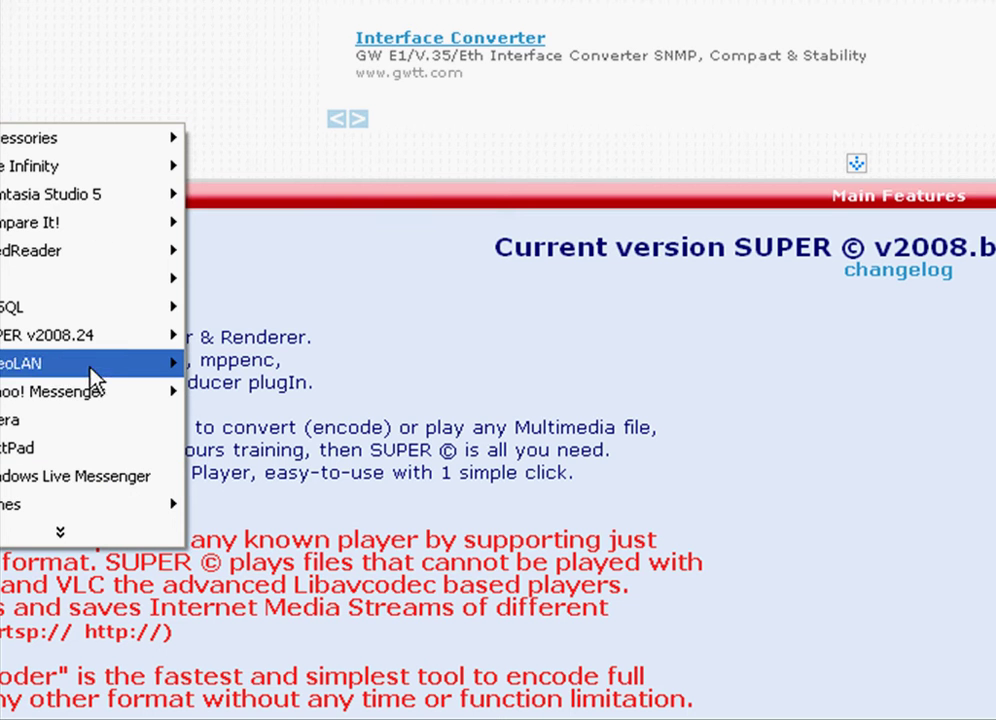
mouse_move(93, 338)
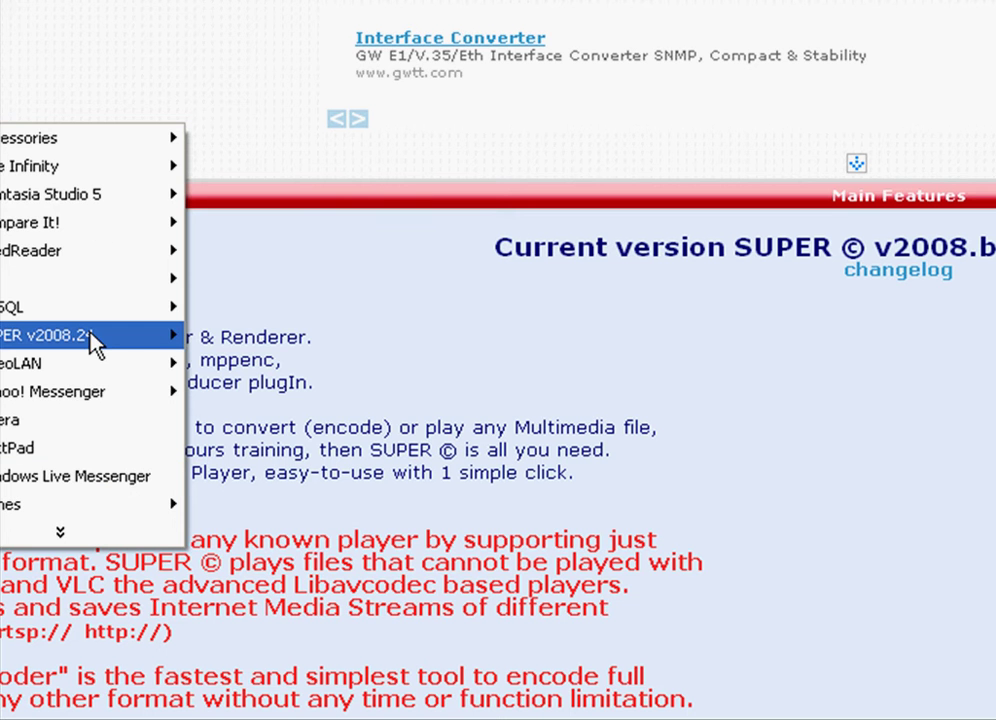
left_click(225, 337)
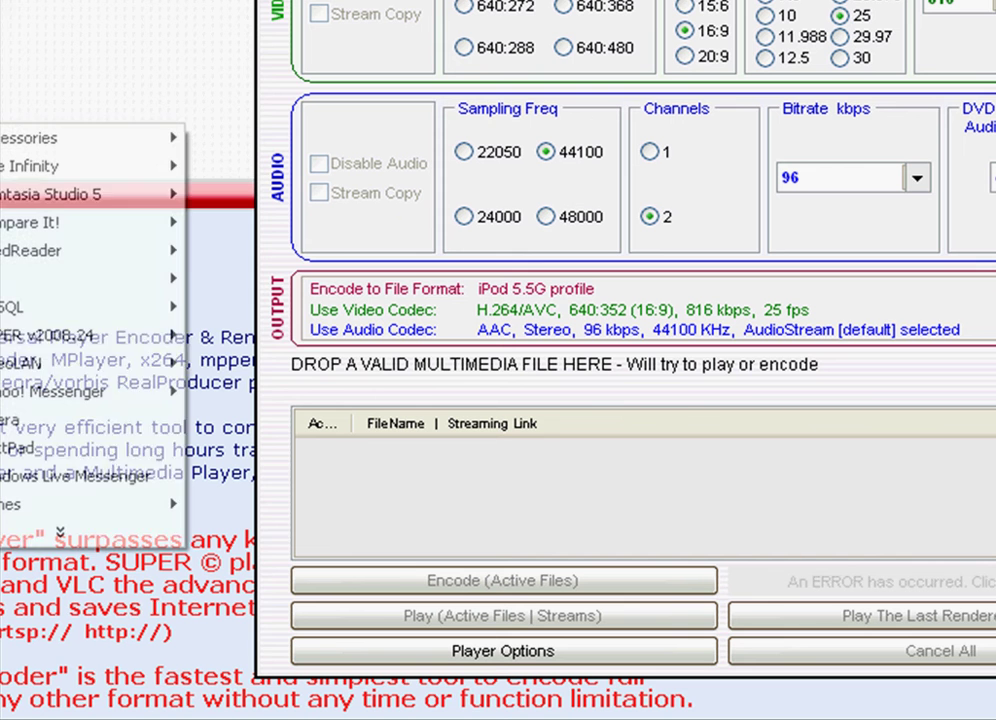
mouse_move(138, 338)
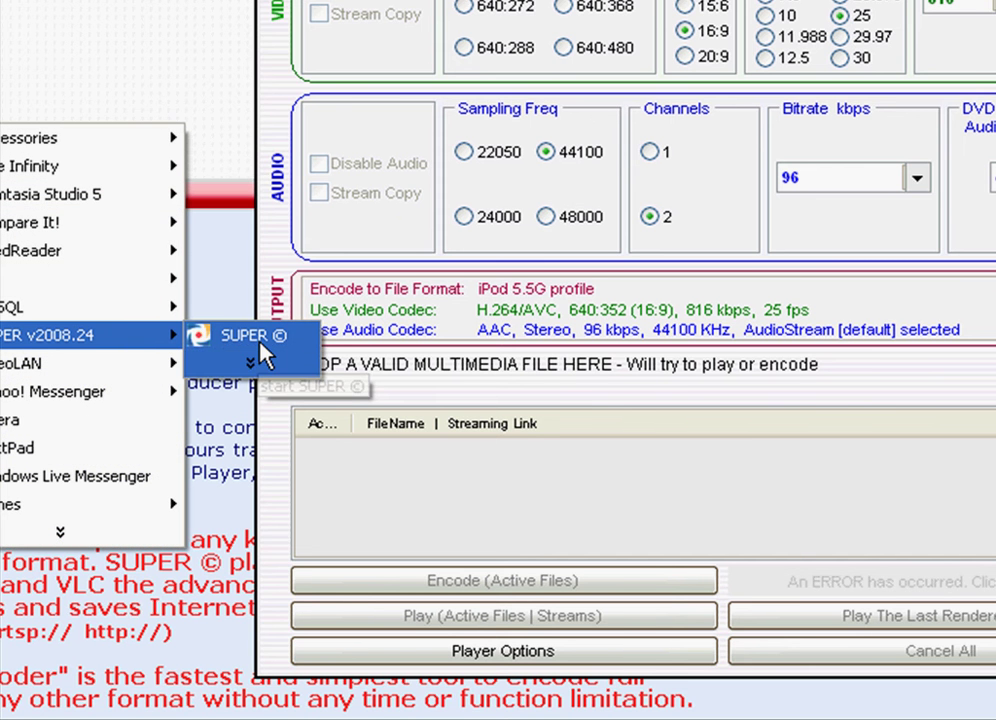
- Dismiss the shortcut menu and pick Apple - iPod 5.5G from the Output Container list
right_click(260, 345)
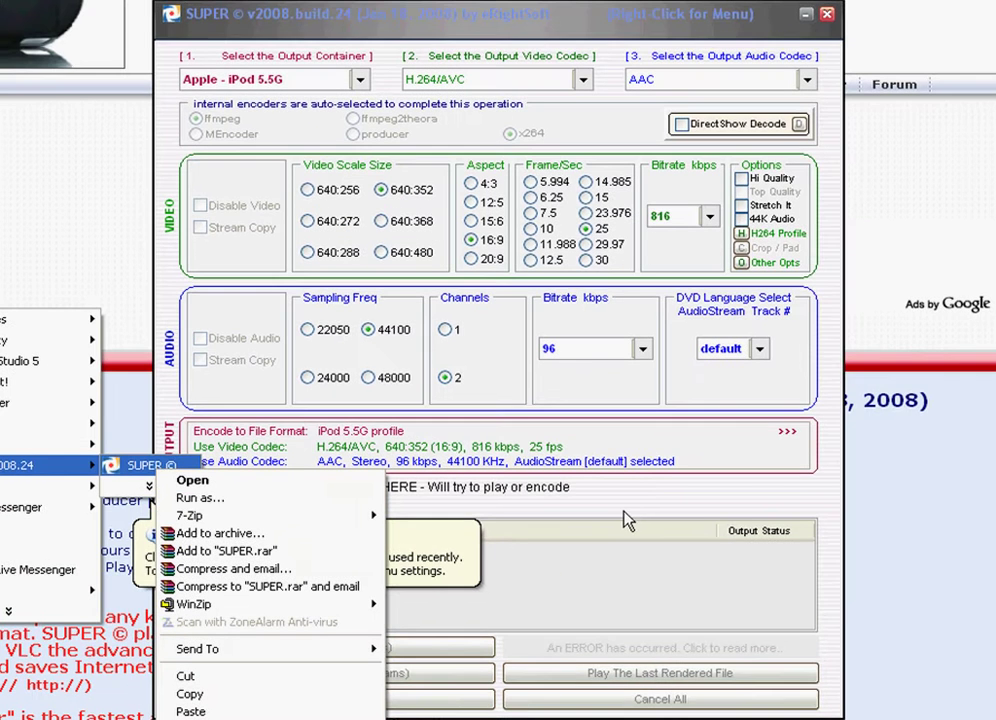
left_click(627, 520)
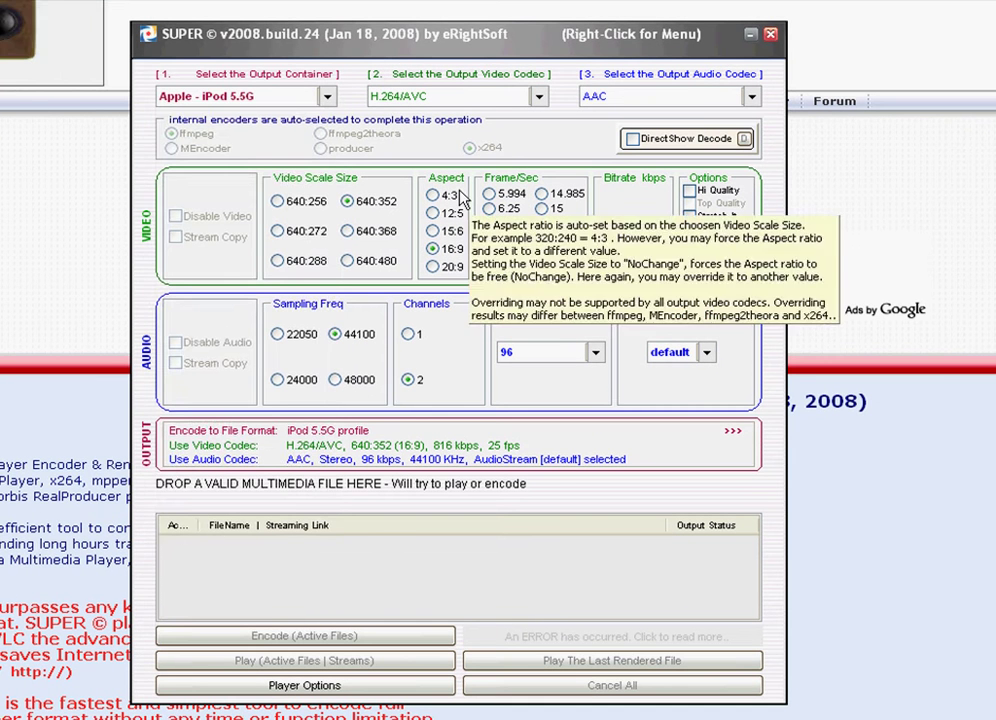
left_click(327, 96)
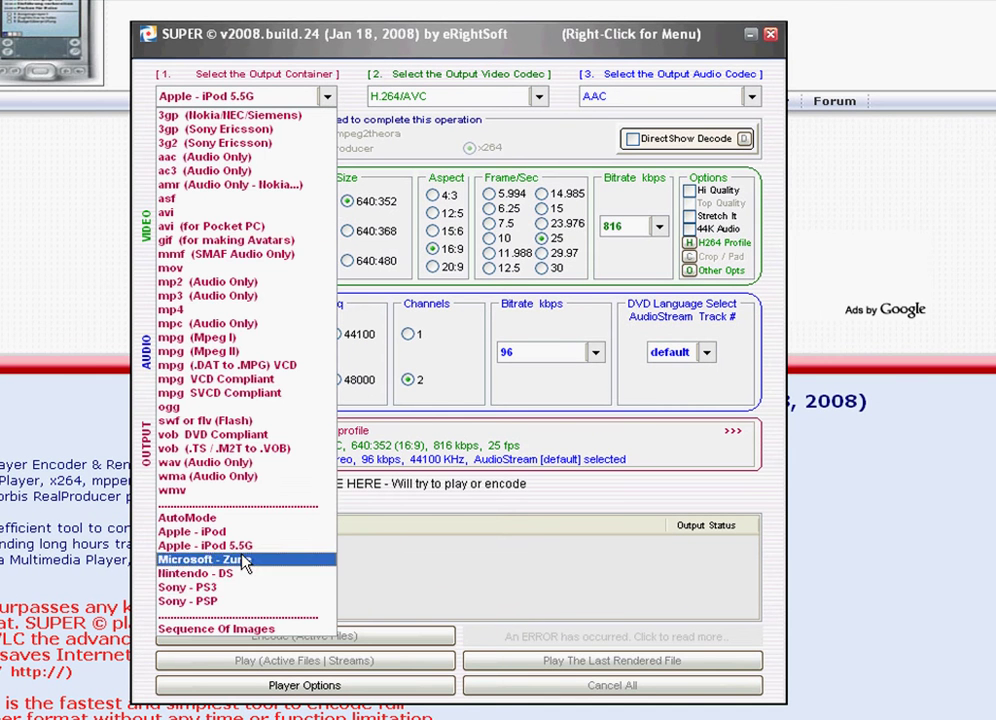
left_click(240, 545)
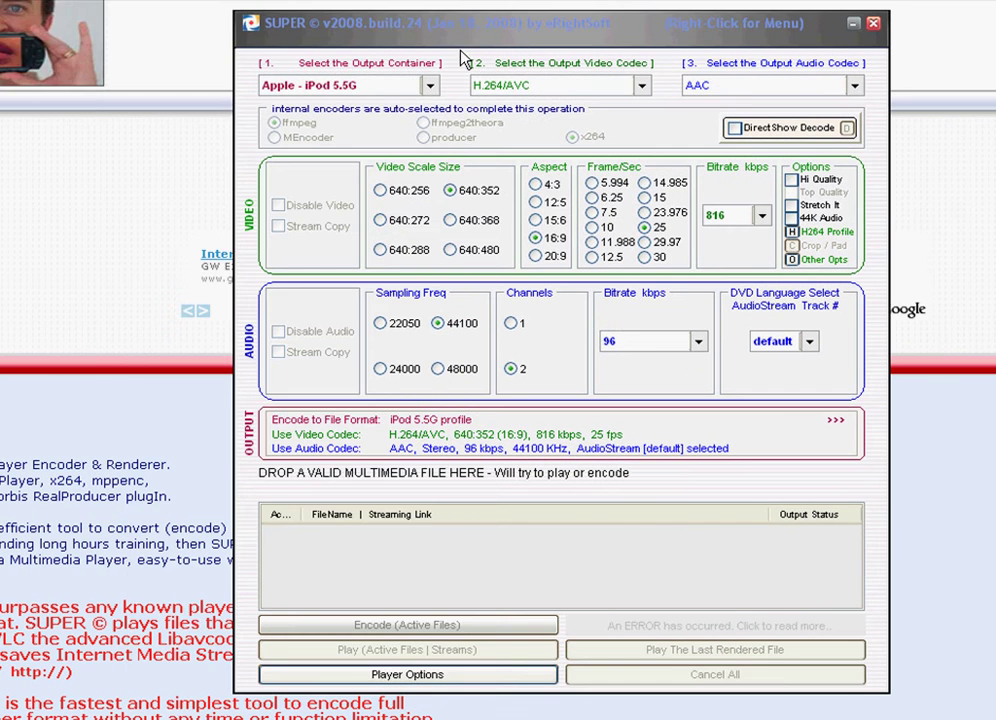
left_click_drag(470, 40, 381, 36)
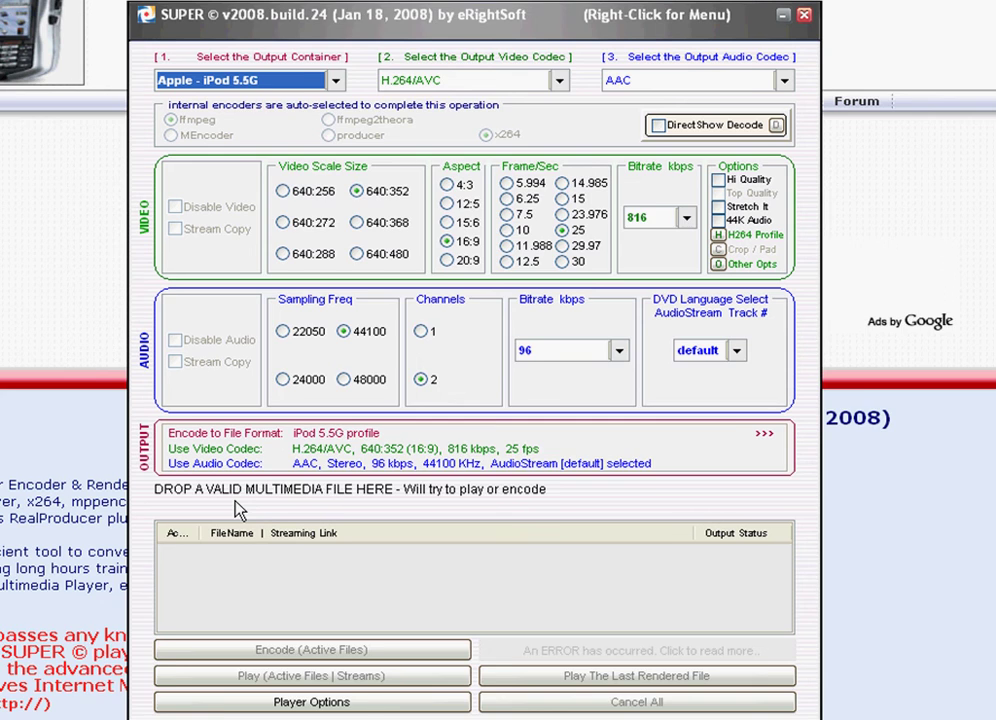
- Add multimedia files from D:\VIDEO_TS, showing the folder contents in Details view
right_click(241, 490)
left_click(310, 12)
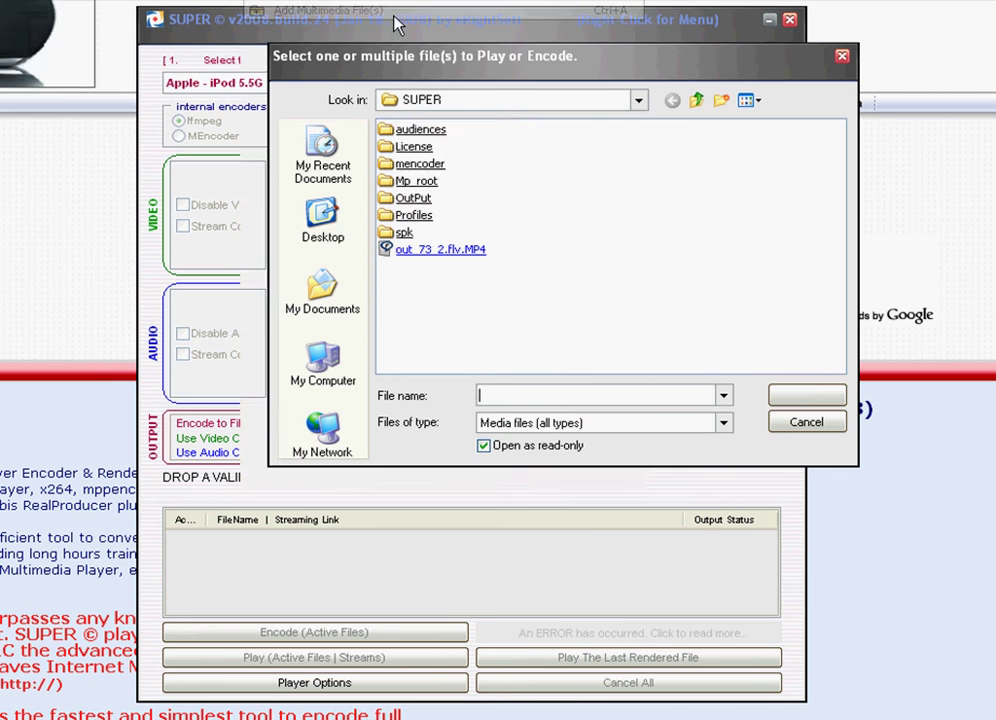
left_click(513, 100)
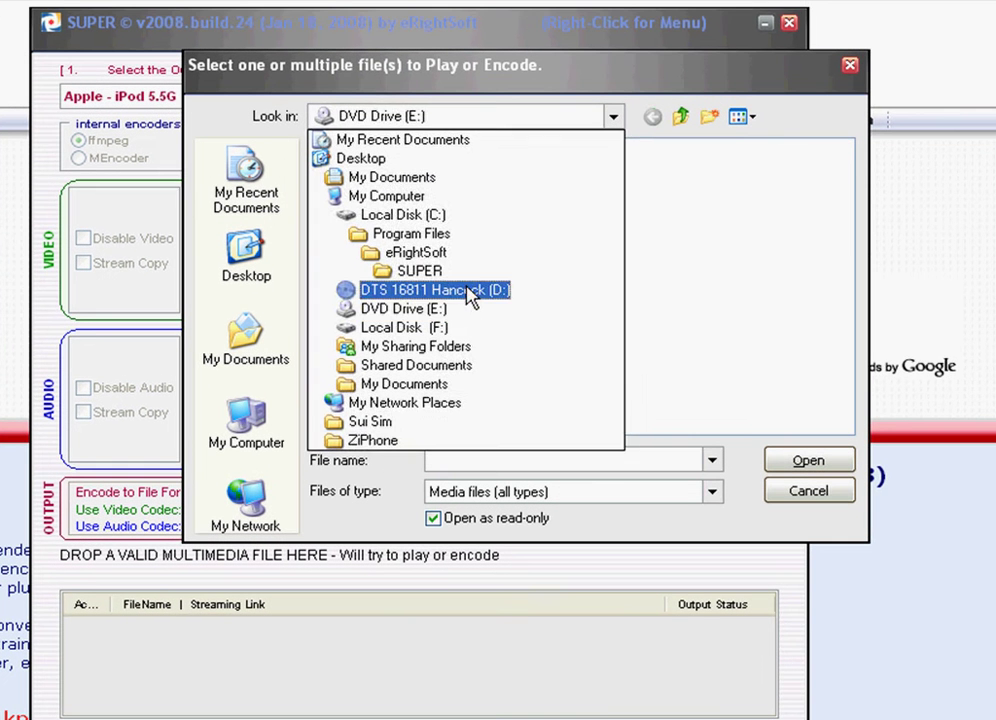
left_click(467, 289)
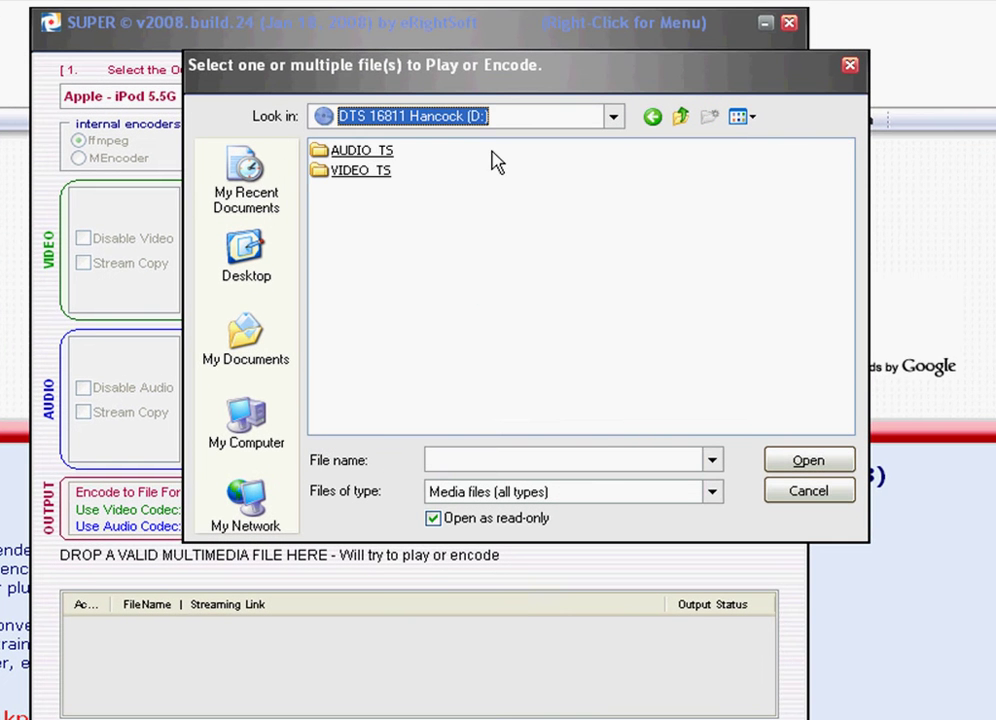
mouse_move(537, 70)
left_mouse_down()
mouse_move(518, 52)
mouse_move(427, 133)
mouse_move(467, 134)
left_mouse_up()
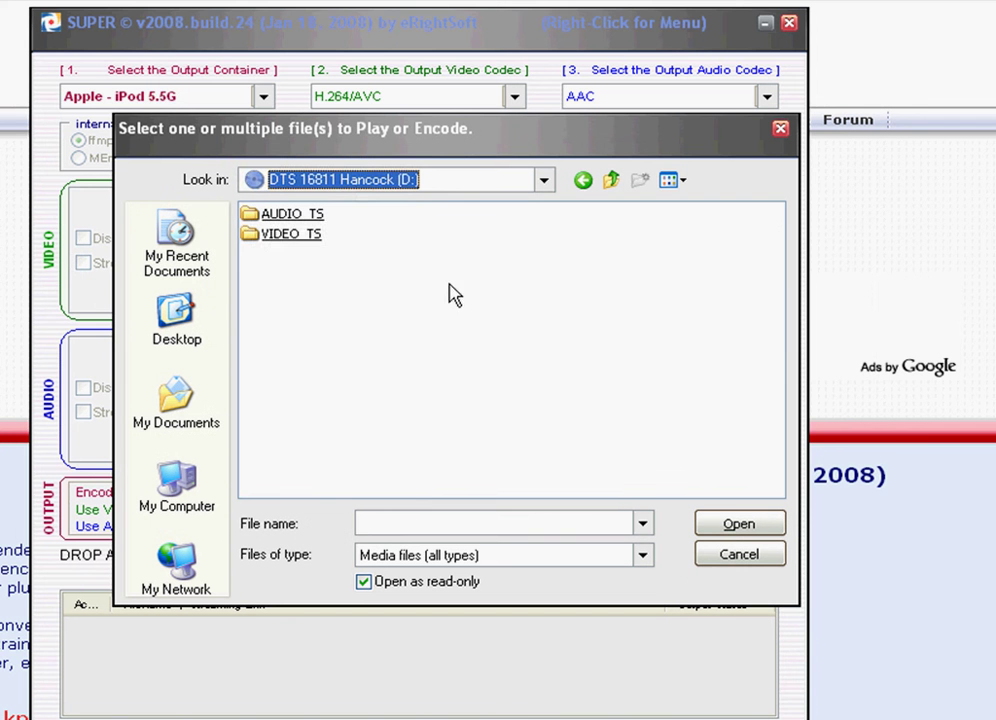
double_click(292, 234)
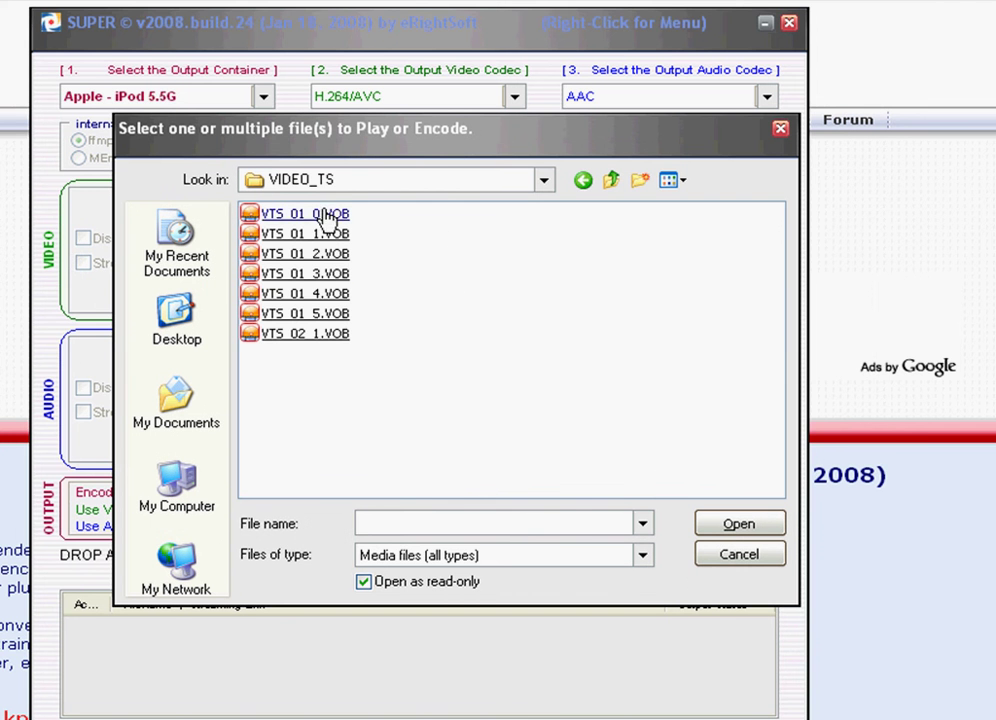
right_click(451, 351)
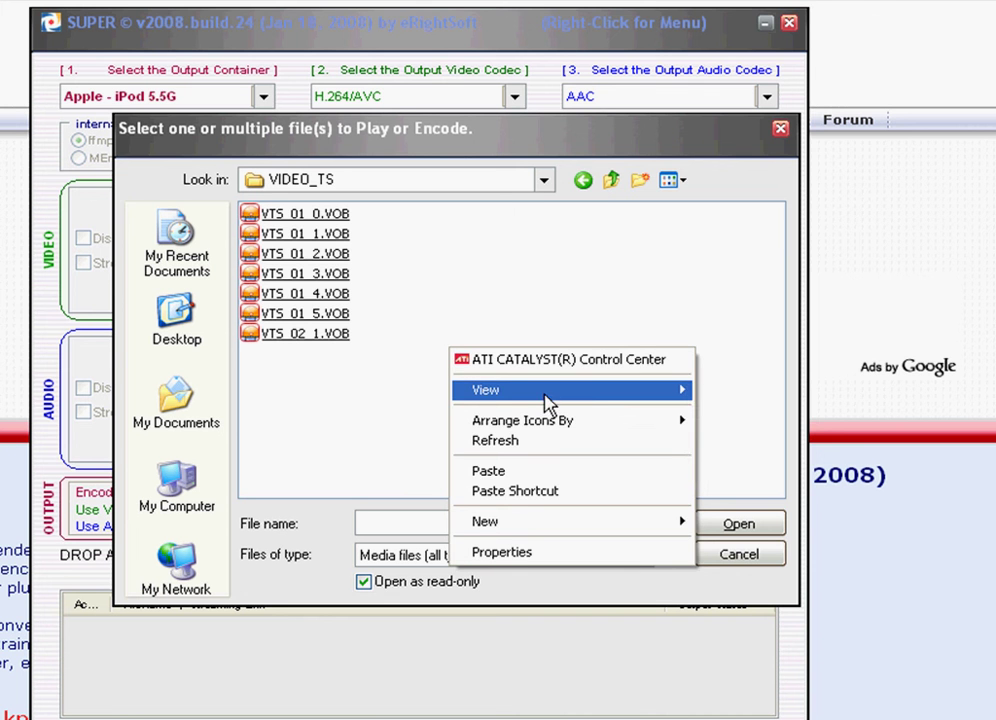
mouse_move(621, 397)
left_click(735, 469)
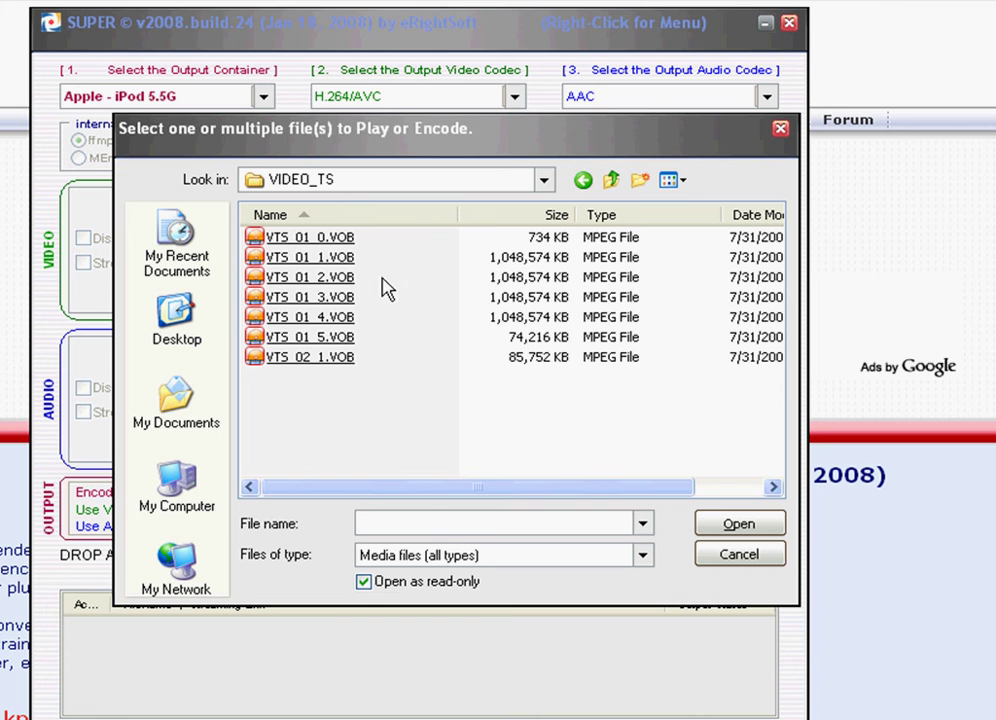
- Select VOB files VTS_01_1 through VTS_02_1 and add them to SUPER's queue
left_click(338, 338)
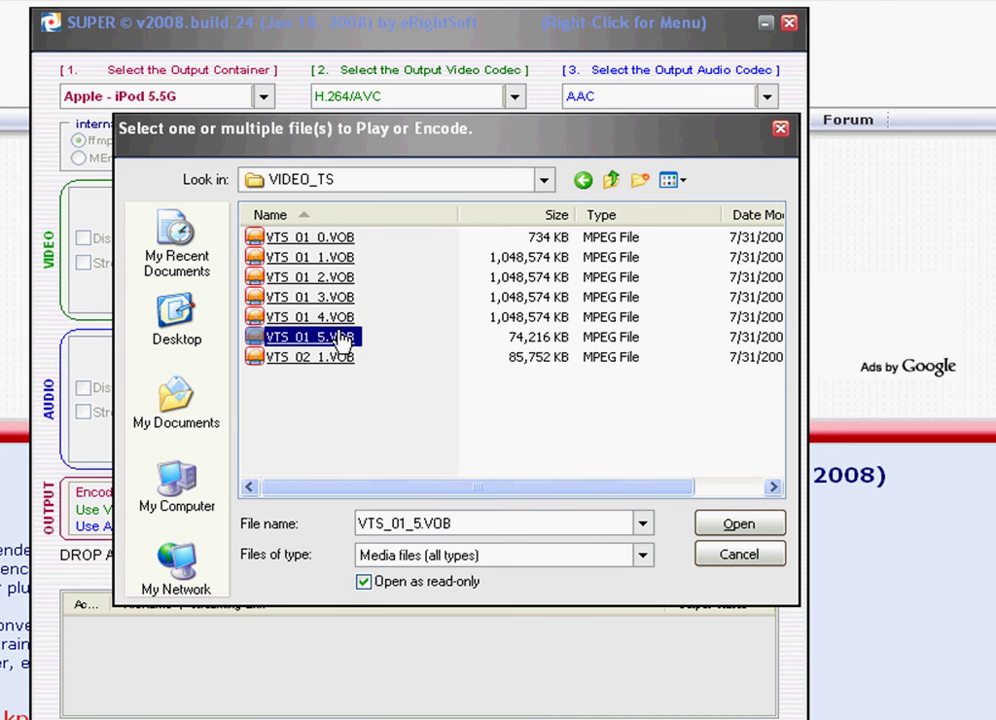
left_click(345, 262)
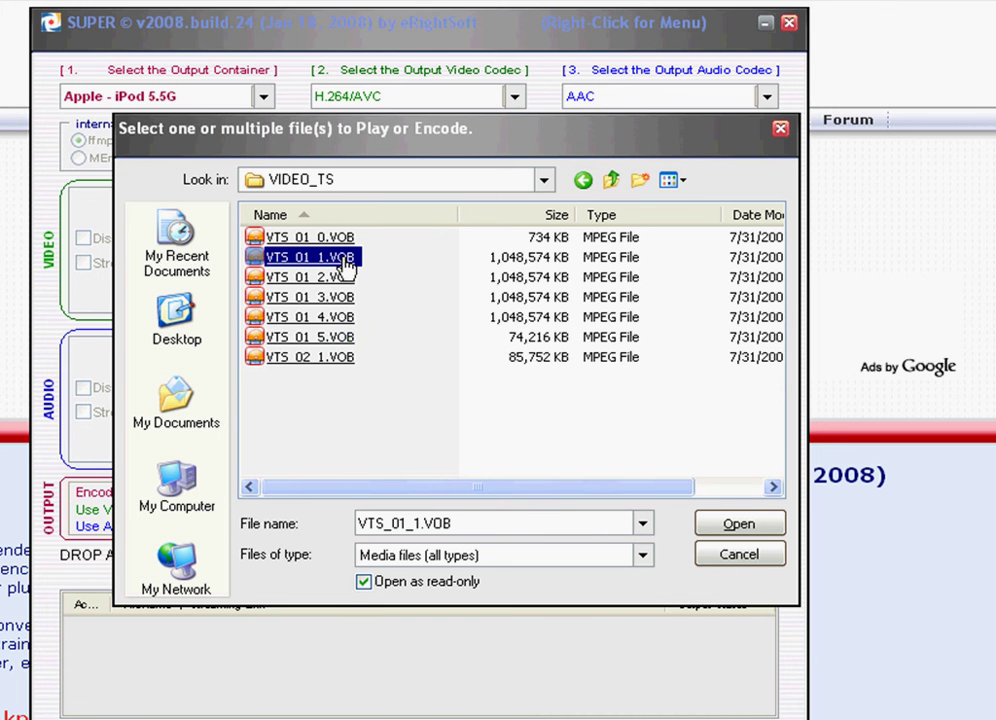
right_click(282, 259)
left_click(400, 345)
left_click(346, 260)
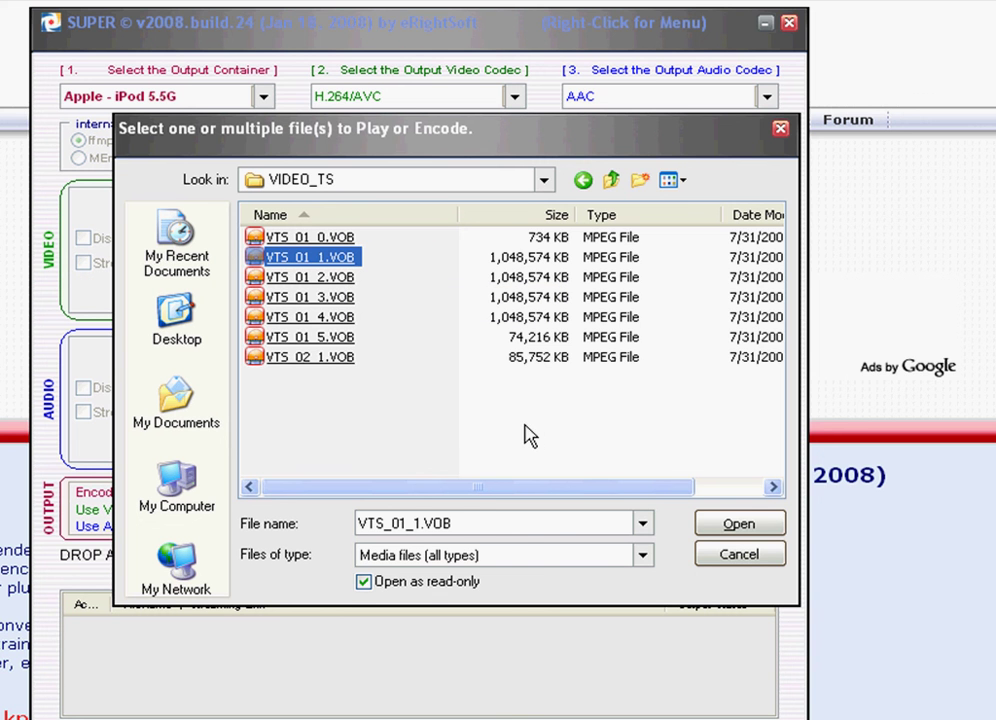
left_click(310, 337, "shift")
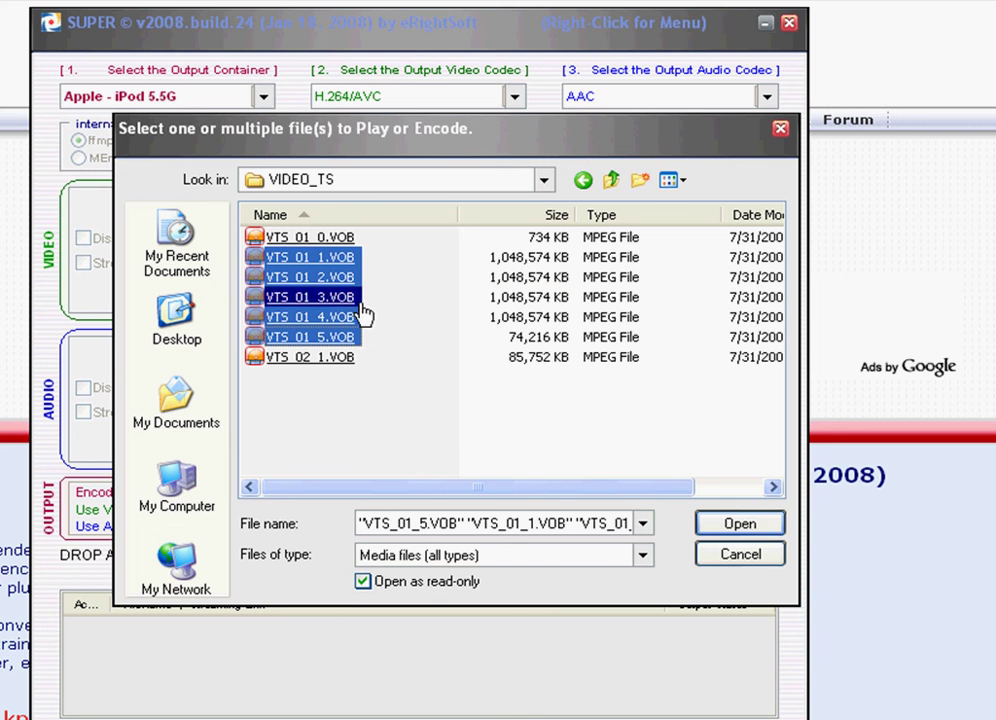
left_click_drag(381, 376, 299, 261)
left_click(720, 528)
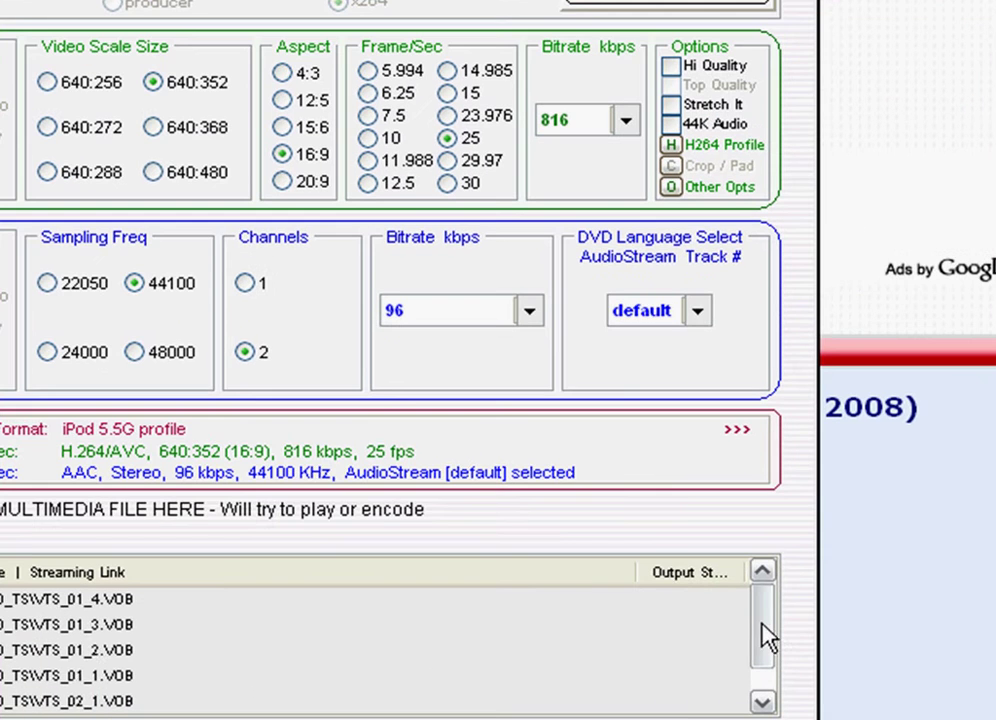
- Start encoding the queued VOB chapters with Encode (Active Files)
mouse_move(768, 636)
left_mouse_down()
mouse_move(767, 689)
mouse_move(775, 625)
left_mouse_up()
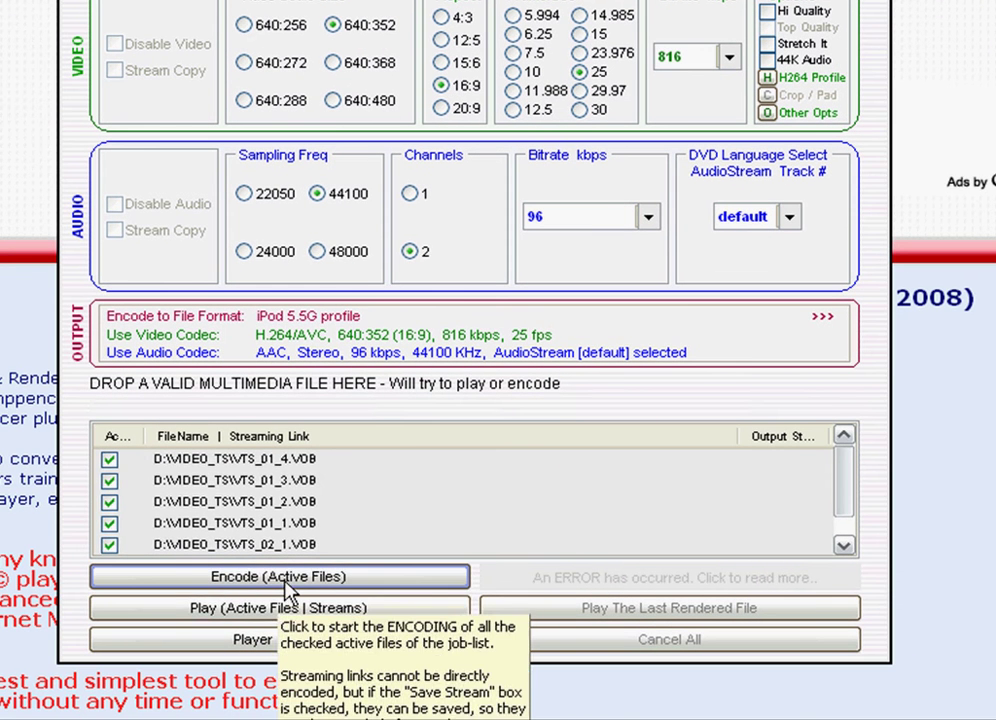
left_click(285, 588)
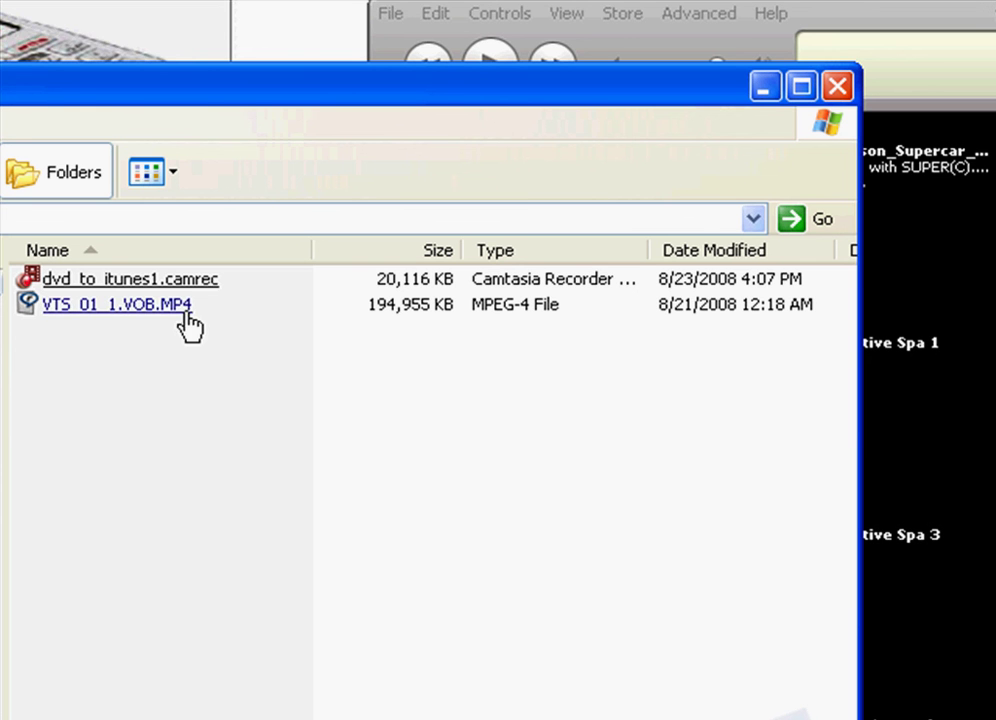
- In iTunes, use File > Add File to Library to choose VTS_01_1.VOB.MP4
left_click(222, 429)
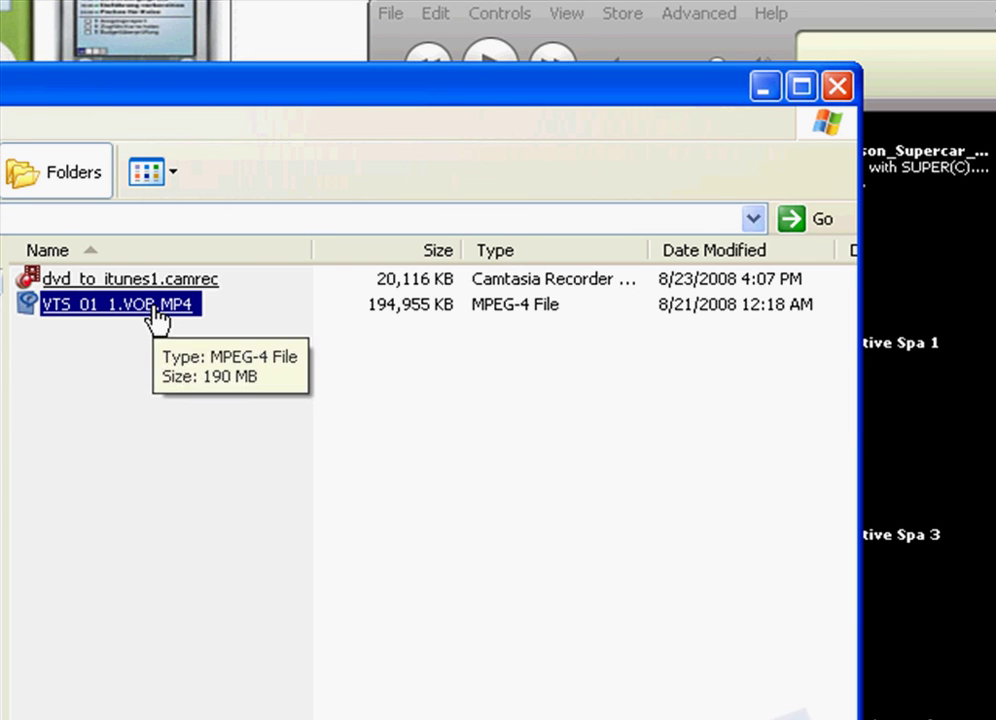
left_click(845, 27)
left_click(390, 15)
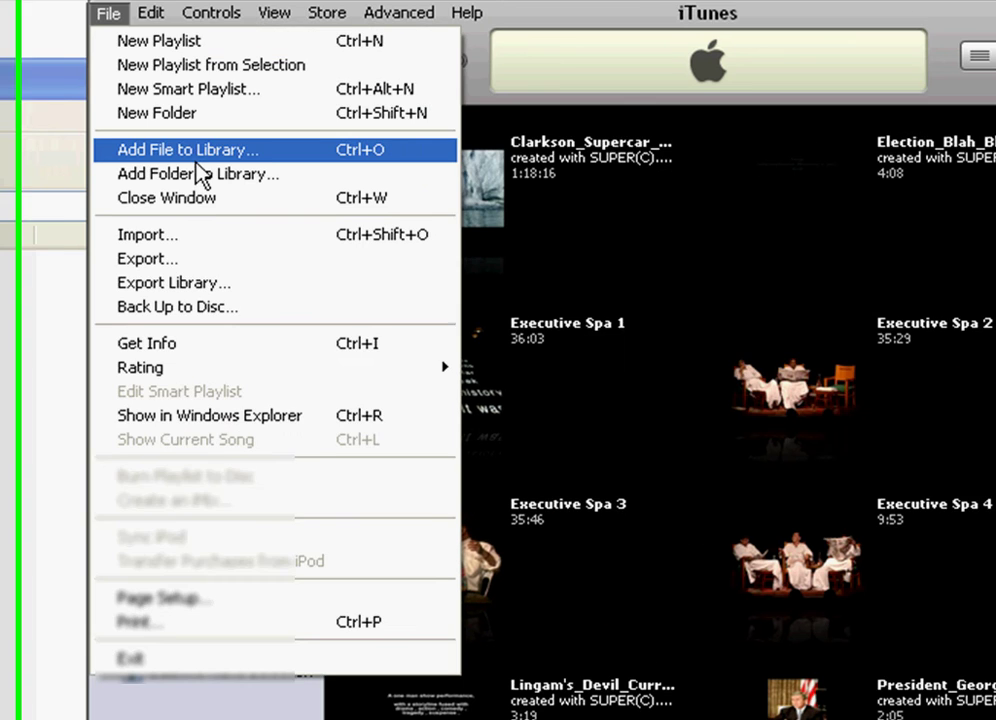
left_click(480, 160)
left_click(408, 228)
- Import VTS_01_1.VOB.MP4 from the Add To Library dialog into iTunes' Movies library
double_click(408, 228)
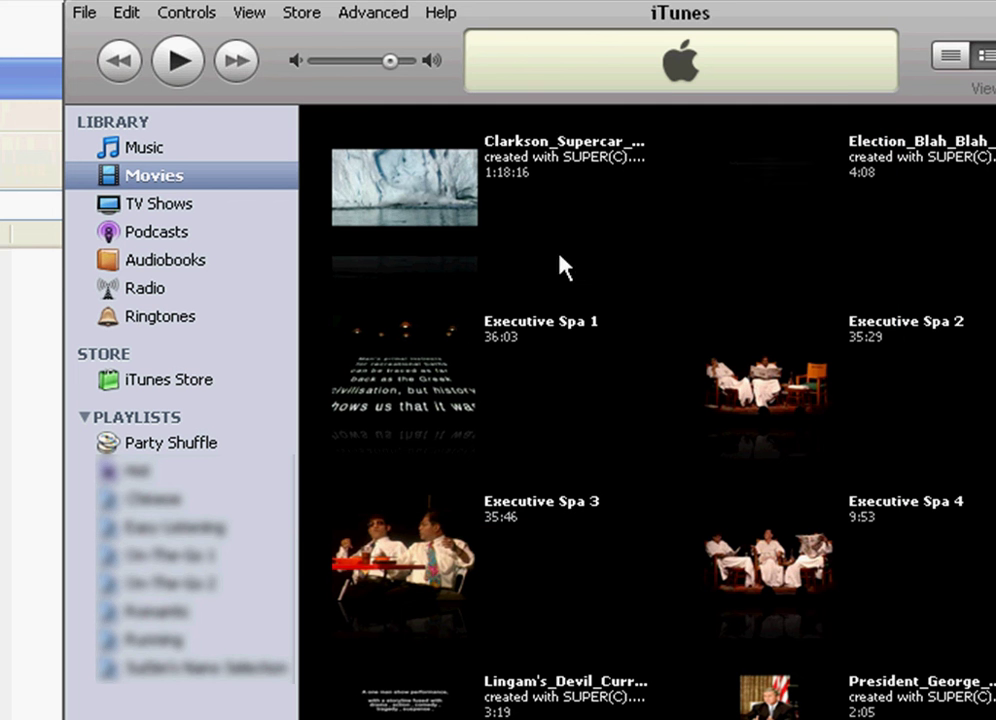